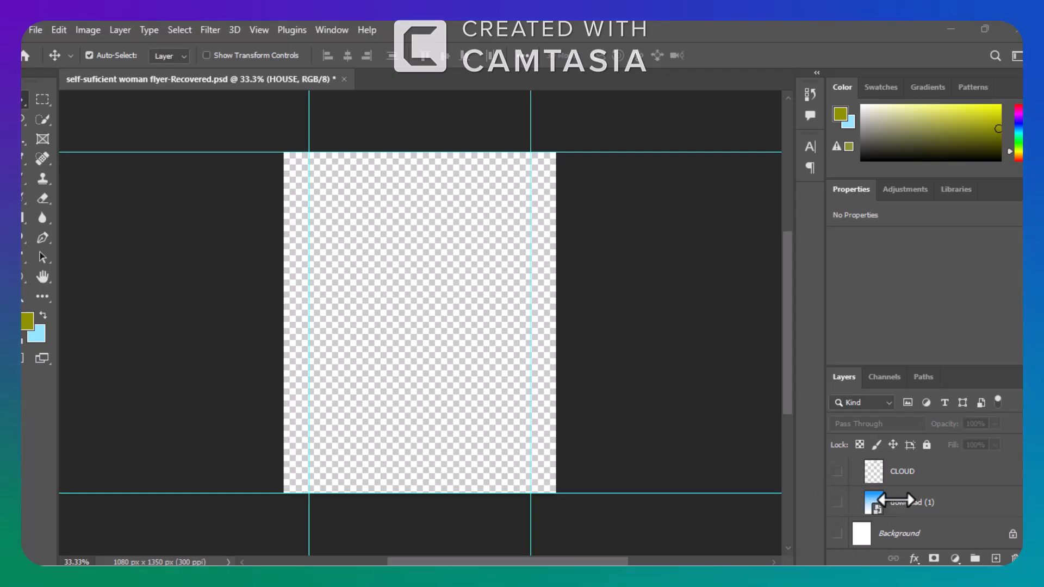
Show the download (1) sky gradient, the Most-Beautiful house photo and the Color Balance 1 adjustment layer.
left_click(837, 502)
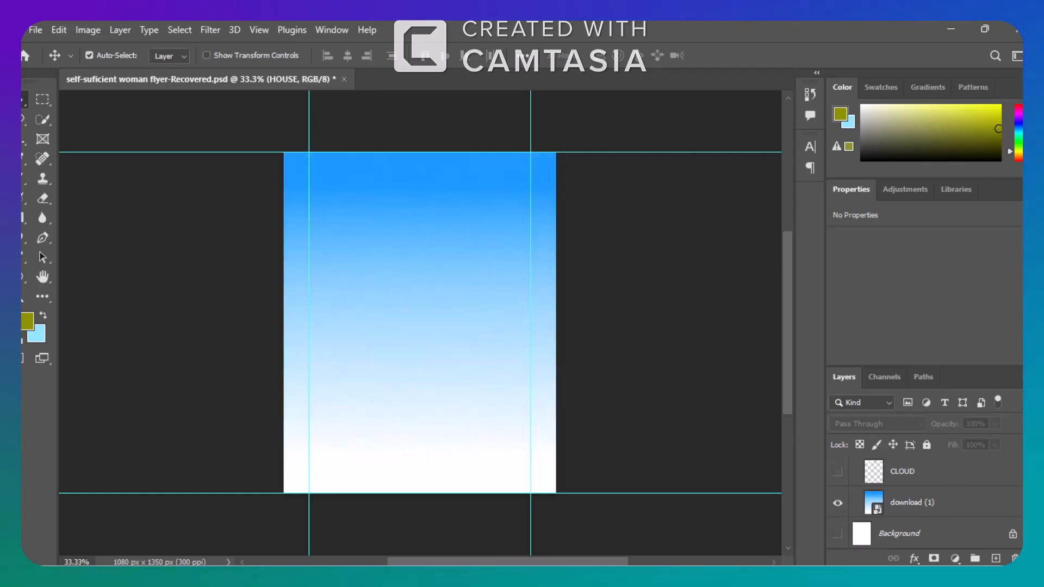
scroll(924, 500, "up", 2)
scroll(924, 500, "up", 2)
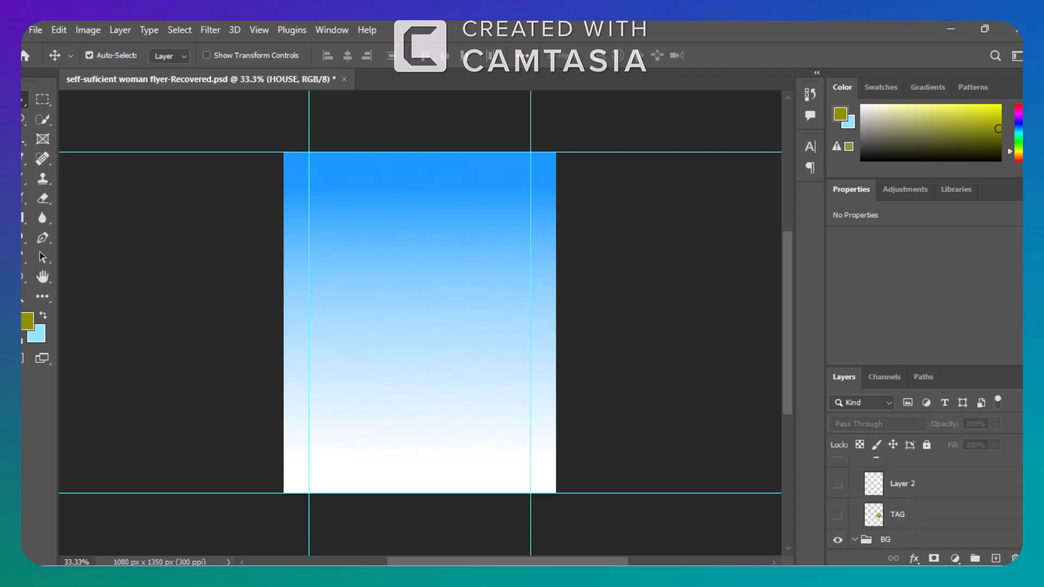
scroll(924, 500, "up", 2)
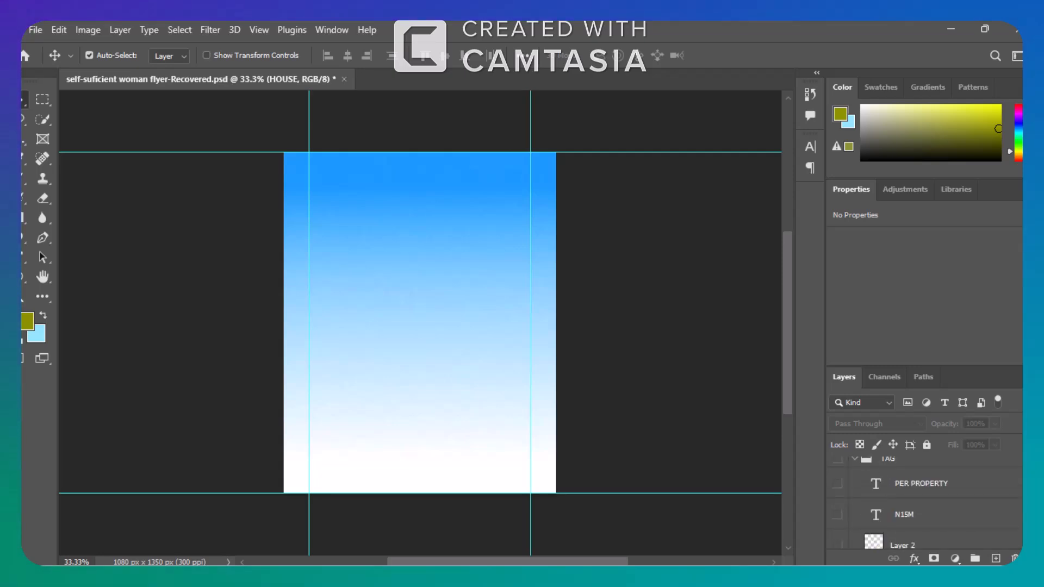
scroll(923, 500, "up", 2)
scroll(924, 500, "up", 2)
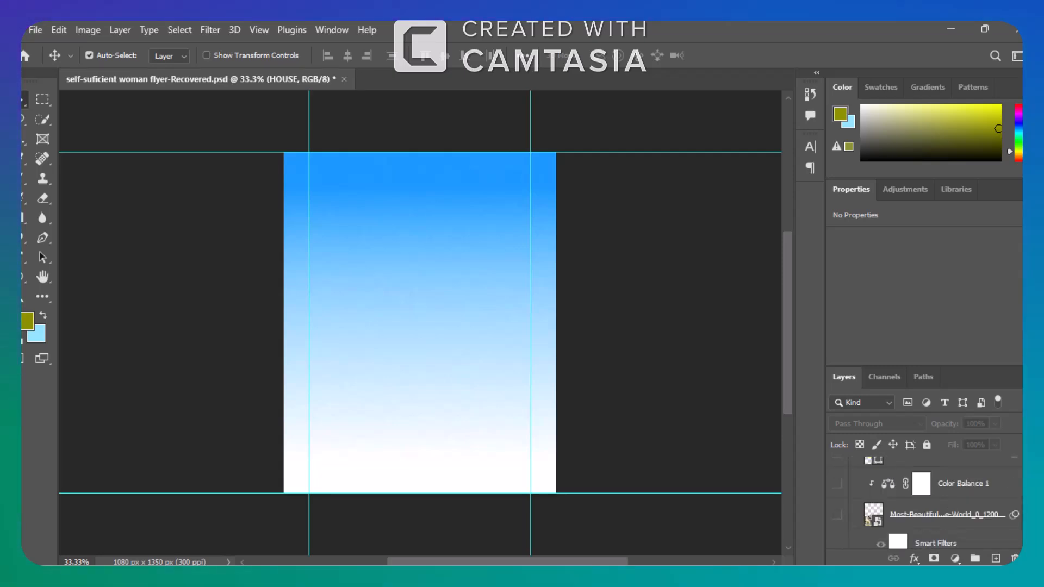
left_click(837, 516)
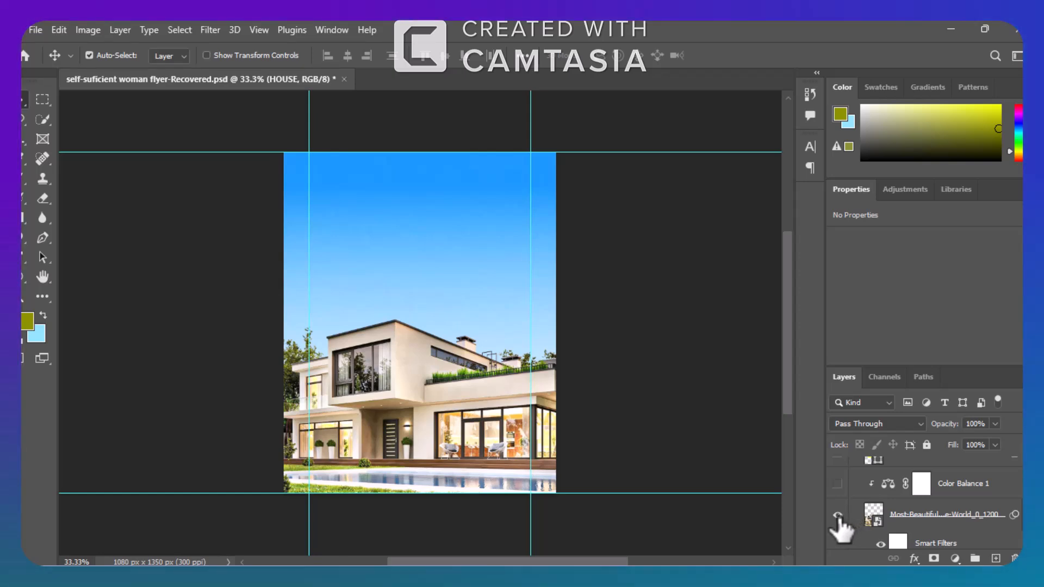
left_click(837, 484)
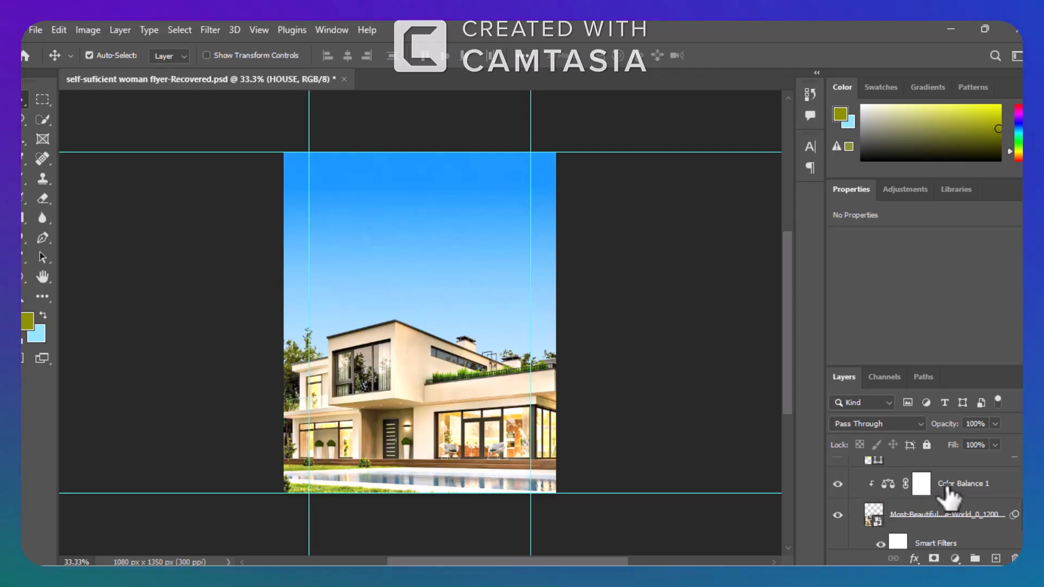
Examine the Color Balance 1 settings for the midtones, shadows and highlights of the house photo.
left_click(888, 484)
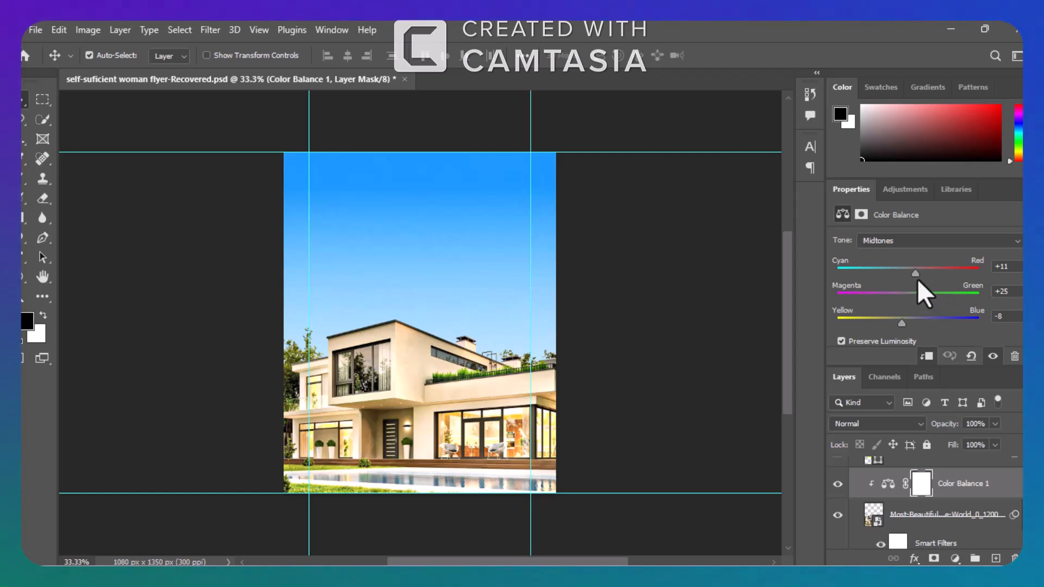
left_click(1014, 242)
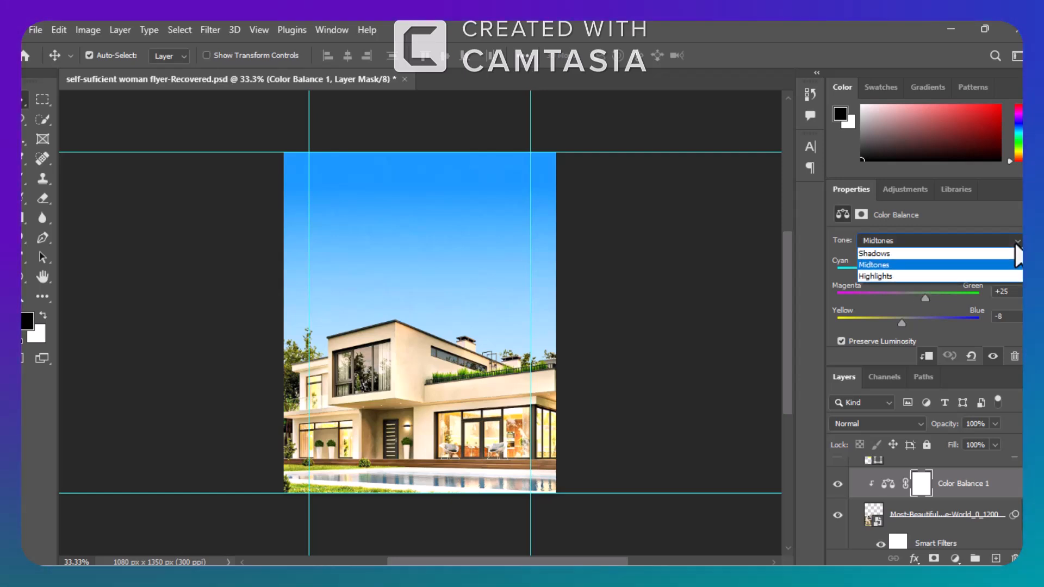
left_click(970, 252)
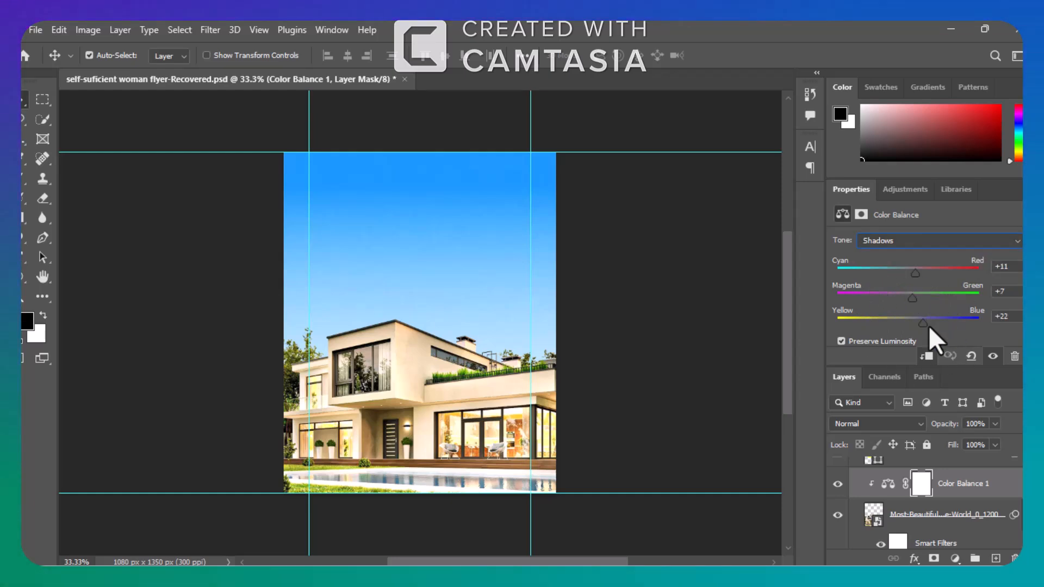
left_click(1016, 242)
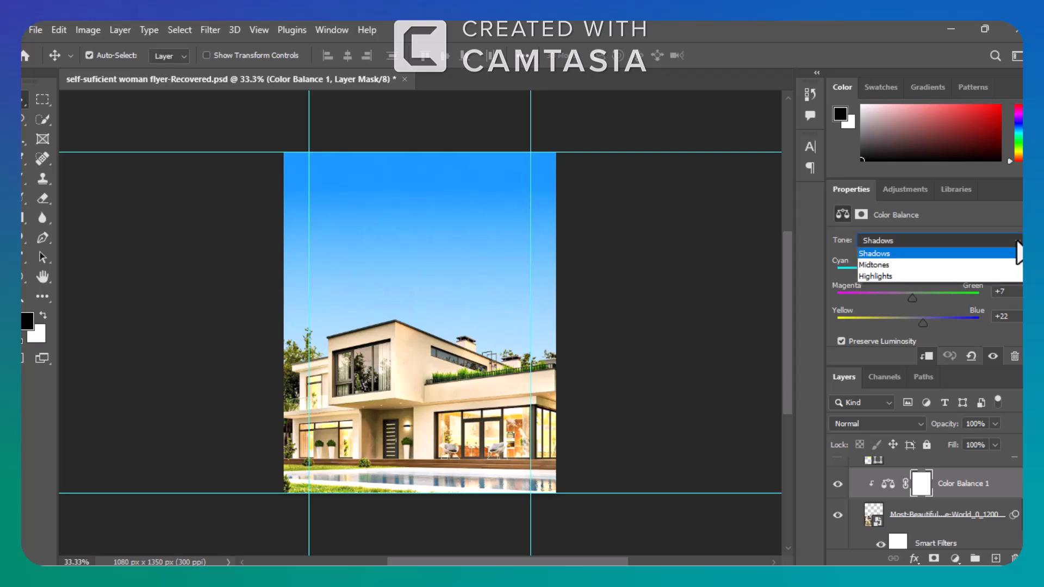
left_click(946, 276)
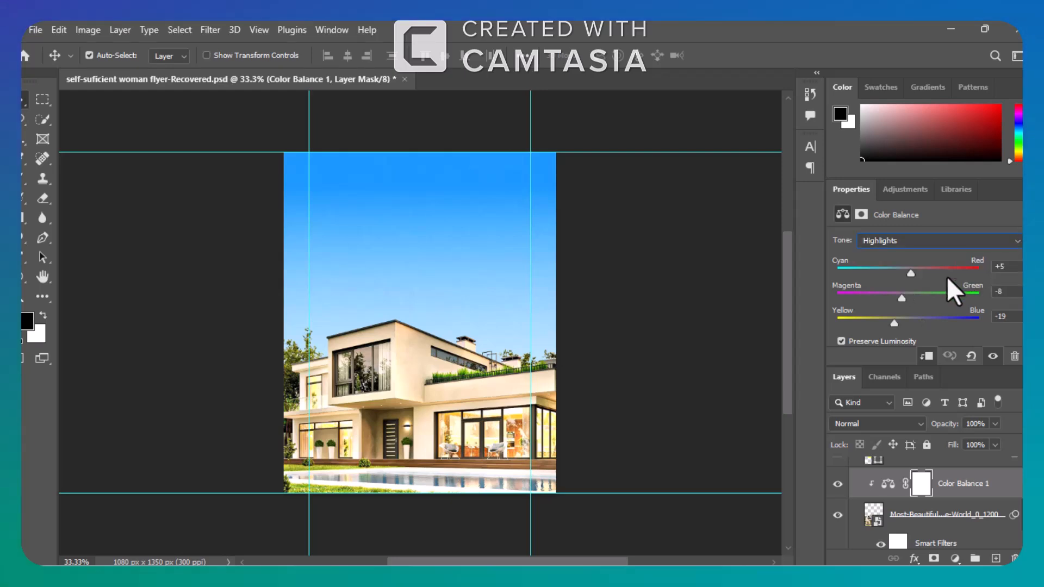
left_click(1017, 244)
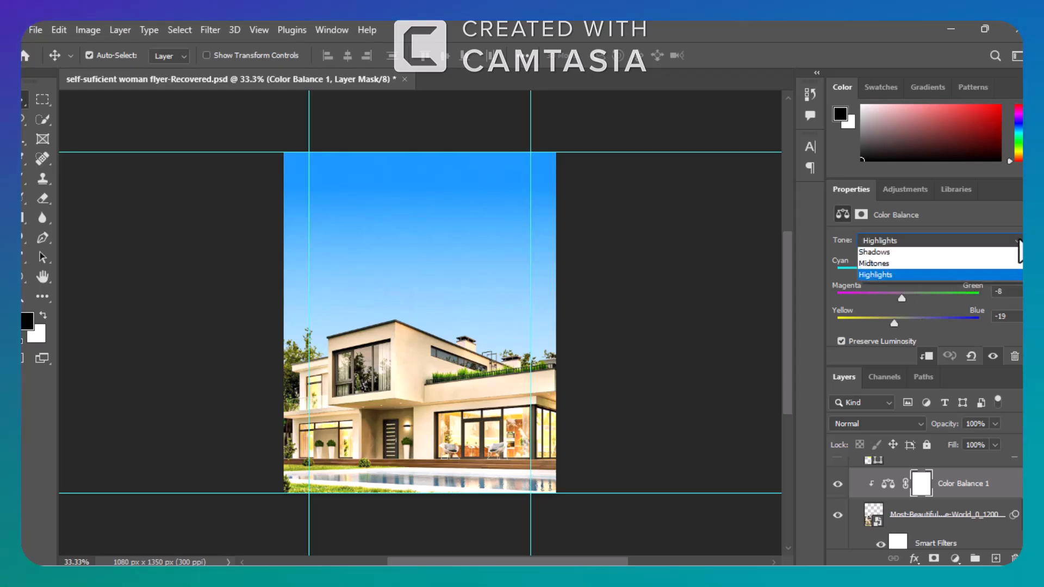
left_click(1019, 241)
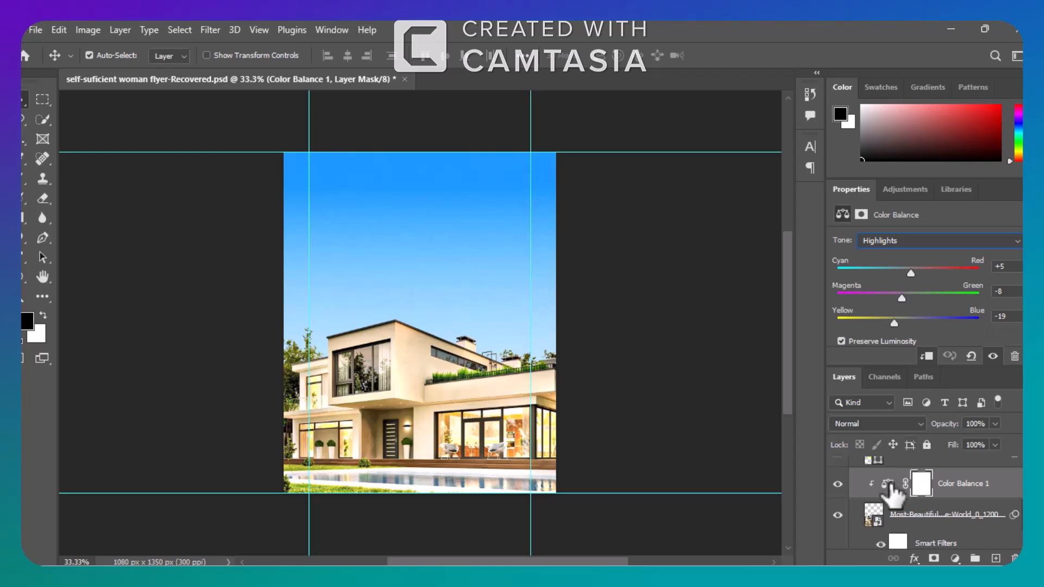
Show the Shape 1 layer and inspect its yellow tint on the house's upper window up close.
scroll(924, 500, "up", 2)
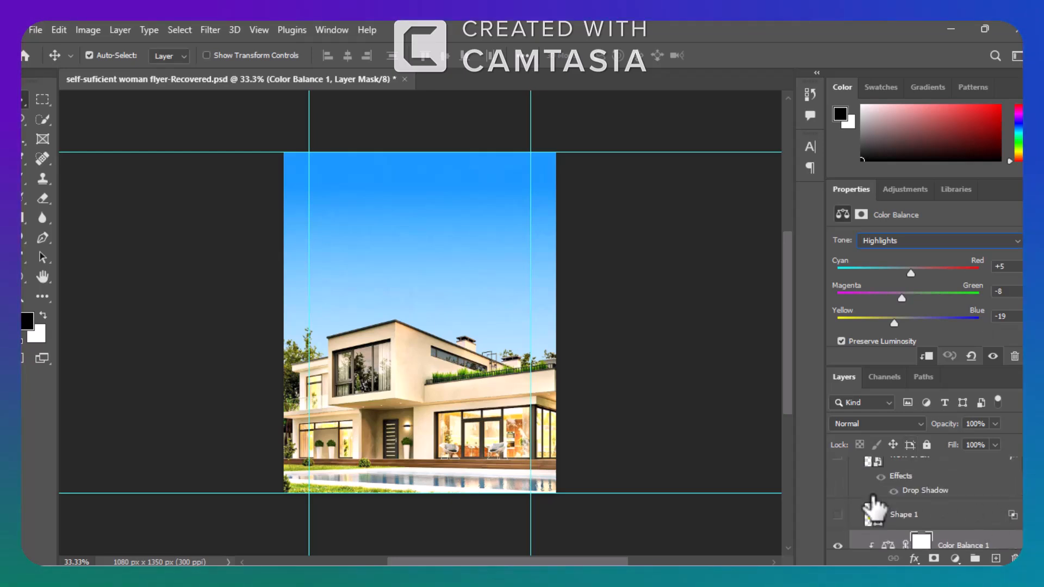
left_click(837, 514)
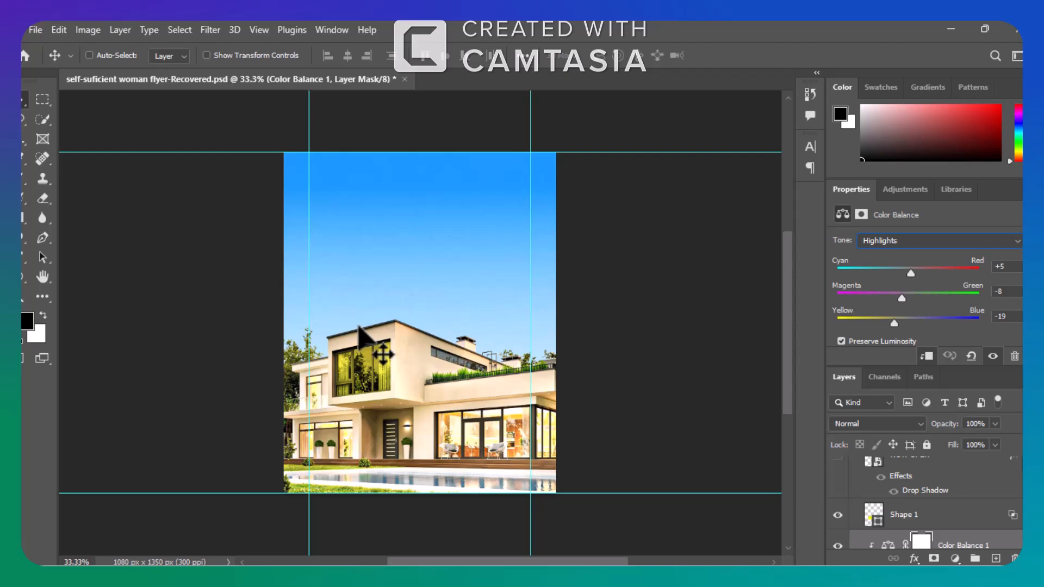
key("ctrl+plus")
key("ctrl+plus")
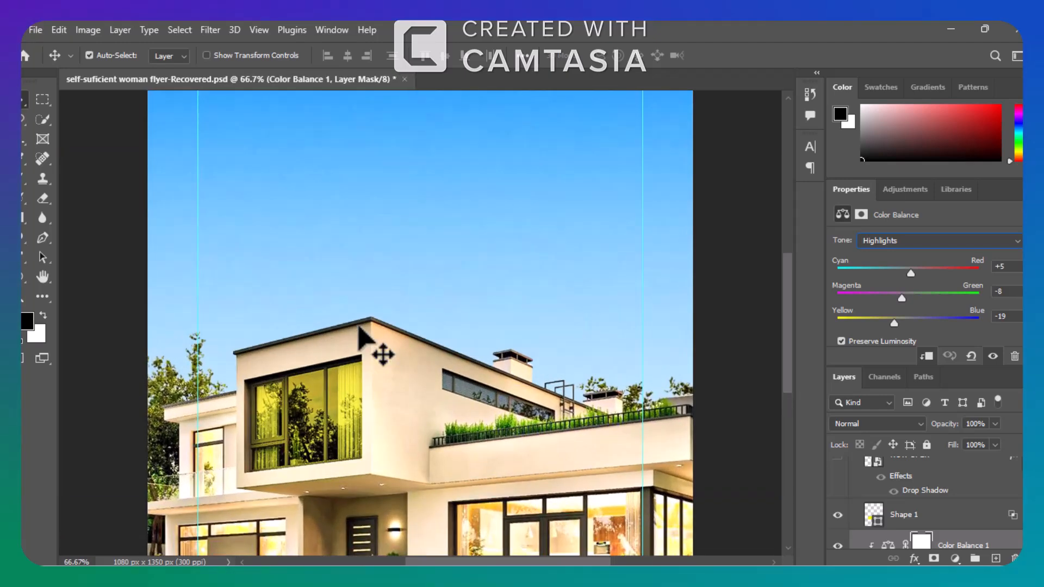
key("ctrl")
key("ctrl+minus")
key("ctrl+minus")
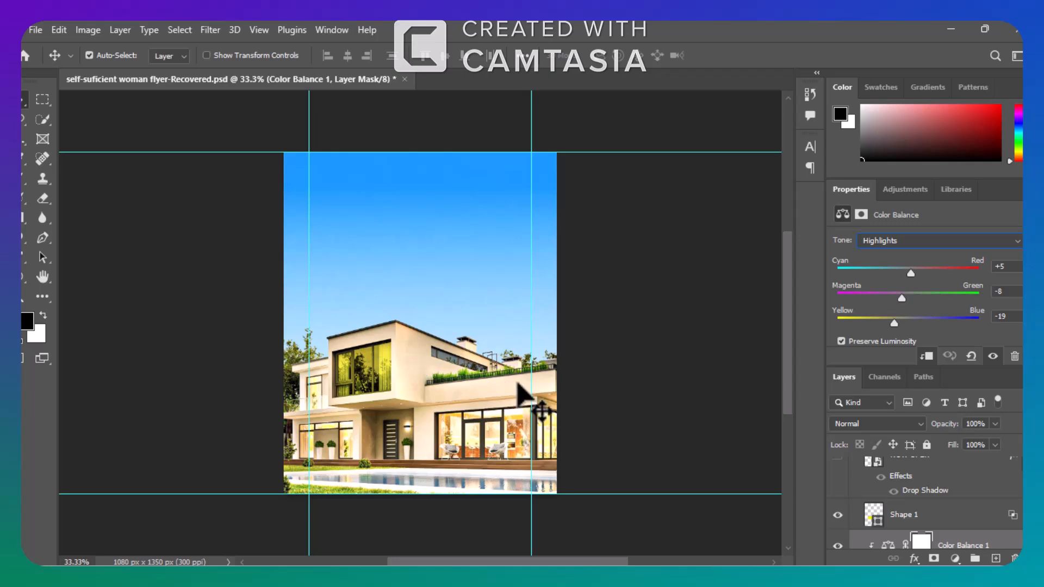
Add a new empty layer directly above Shape 1.
left_click(946, 520)
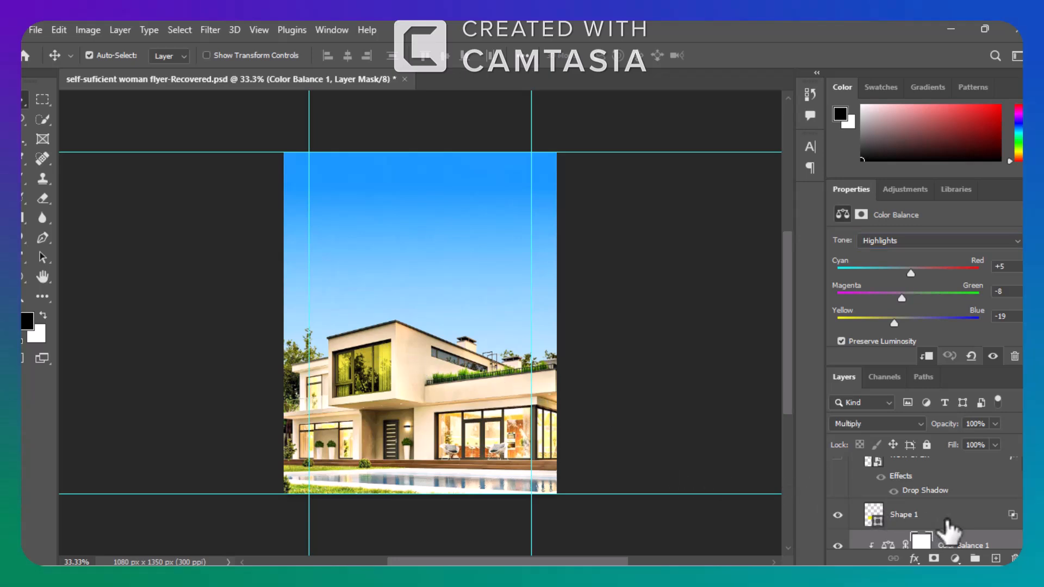
left_click(946, 520)
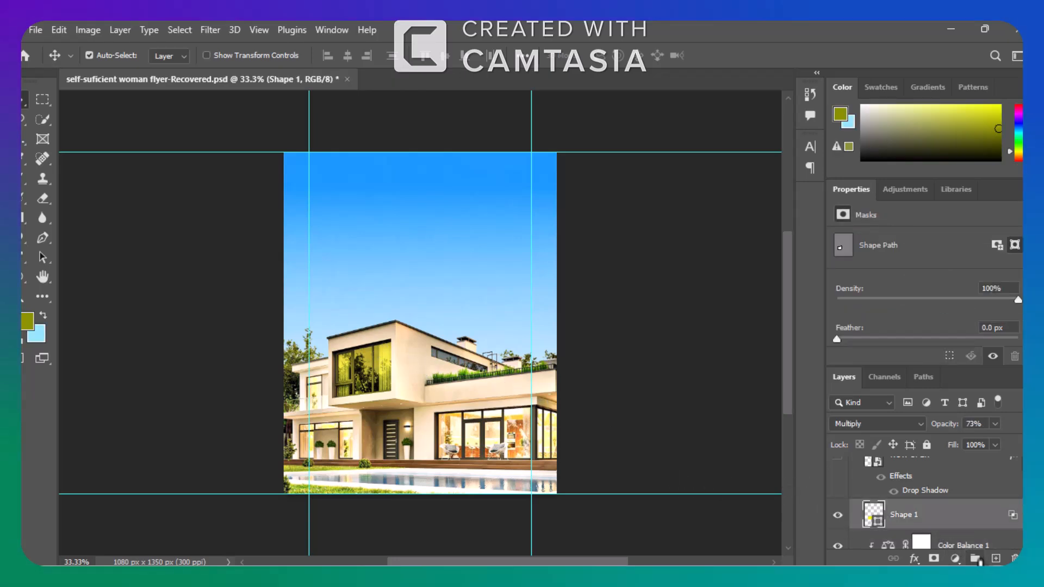
left_click(996, 558)
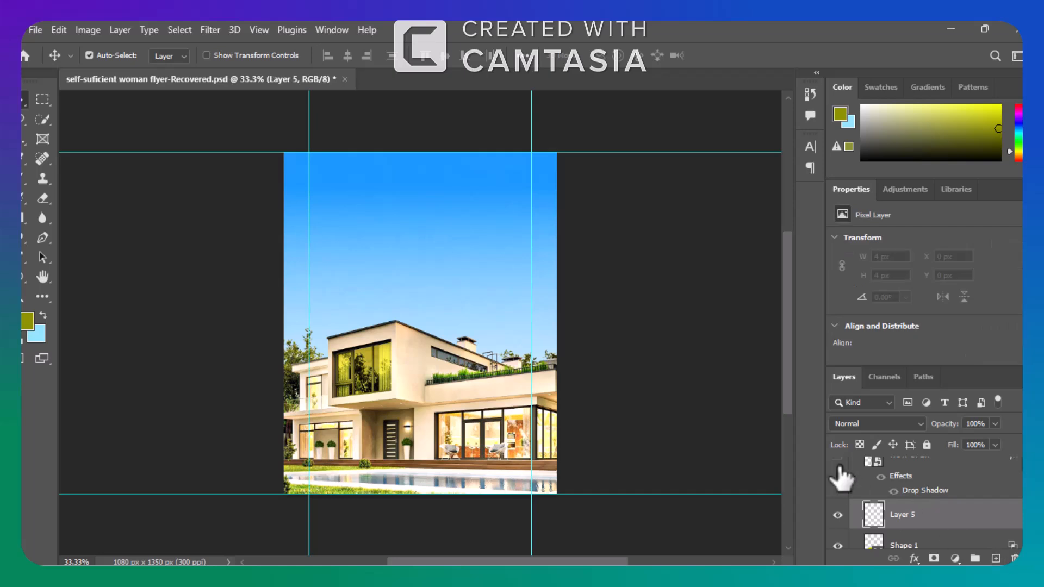
Draw a closed four-corner olive shape about 207 px wide over the upper window with the Pen tool in Shape mode.
left_click(41, 237)
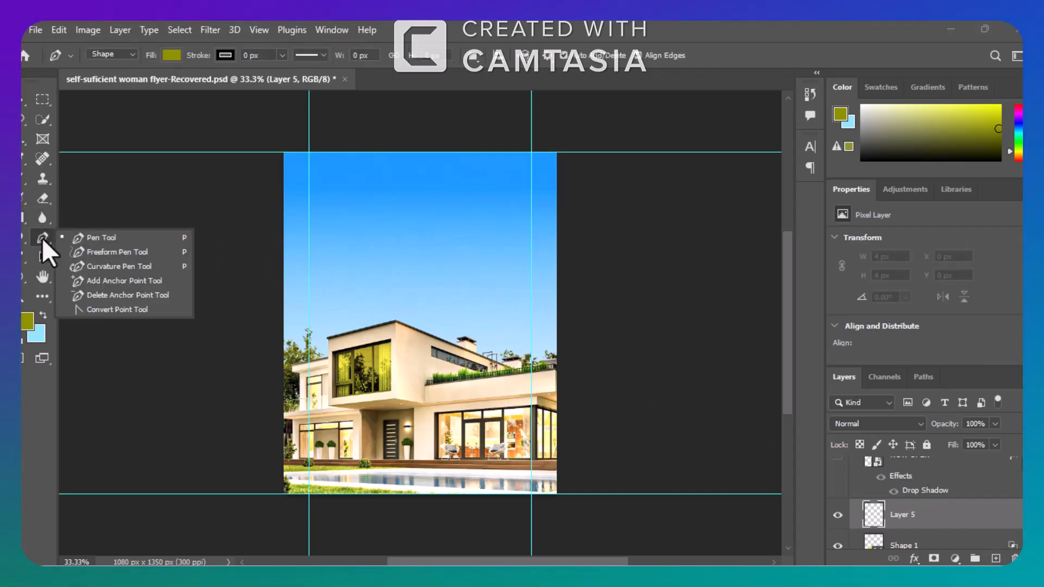
left_click(84, 236)
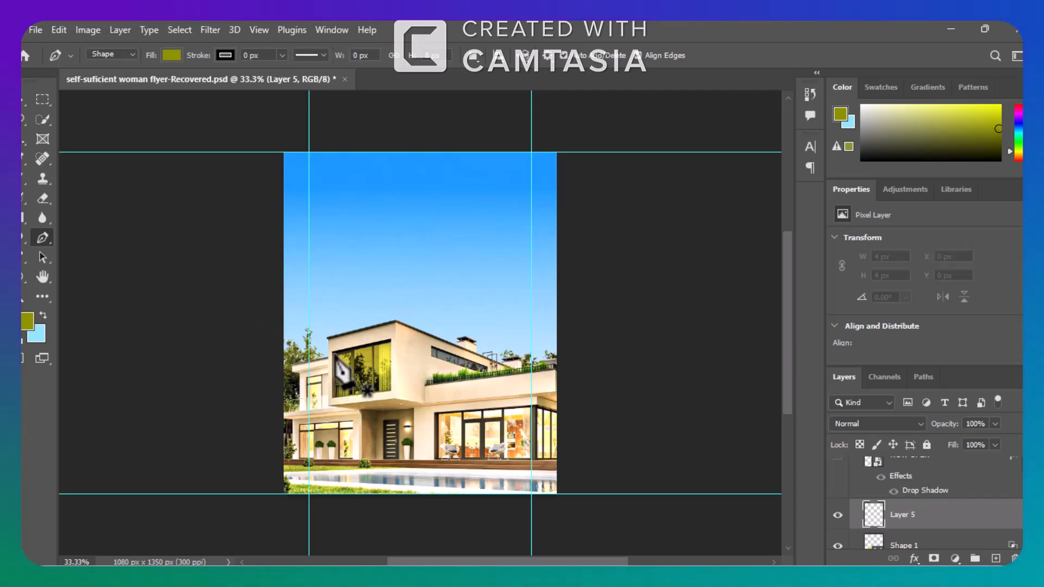
key("ctrl+plus")
key("ctrl+plus")
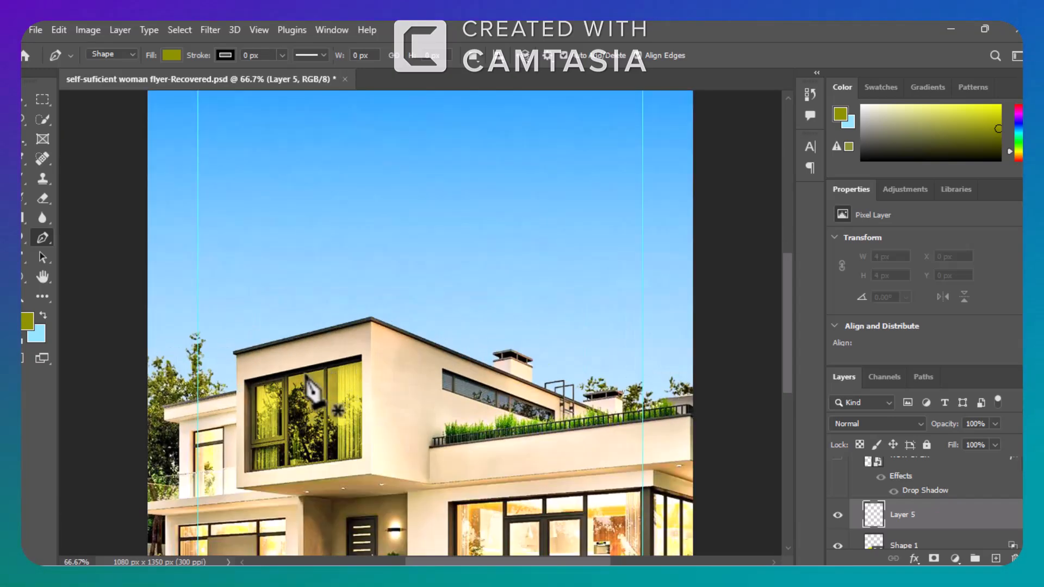
left_click(256, 387)
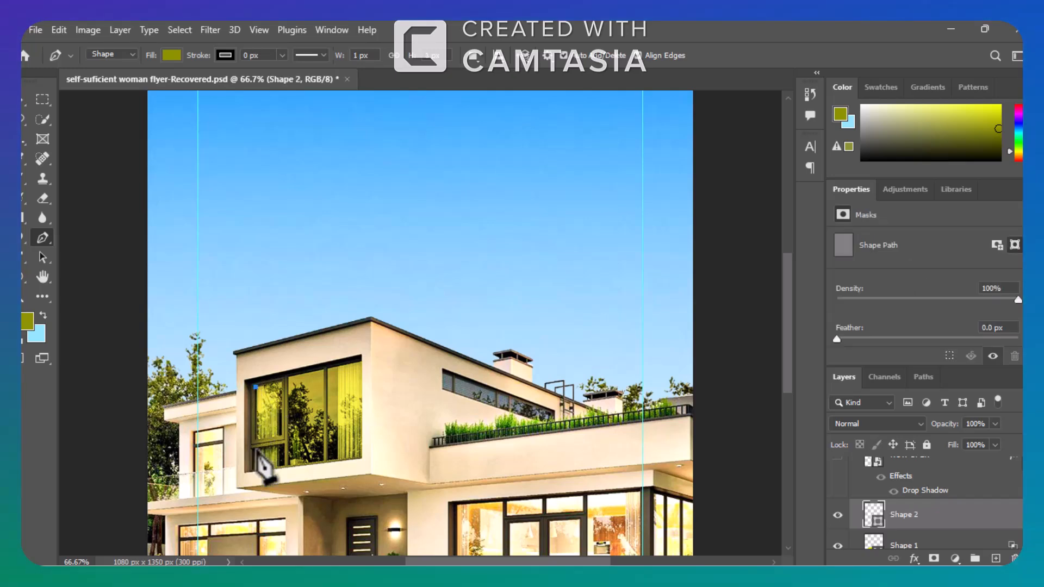
left_click(254, 468)
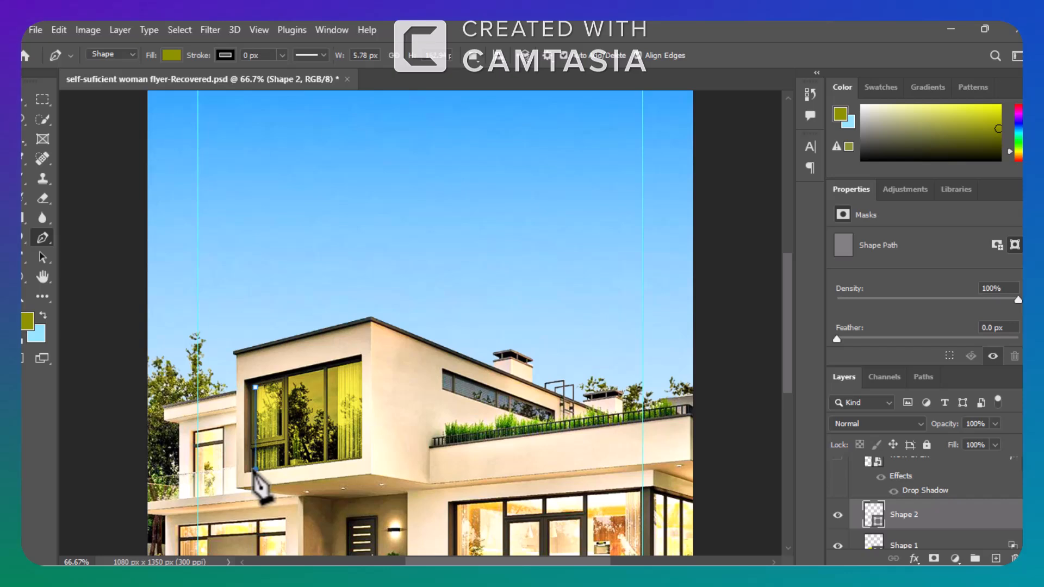
left_click(358, 456)
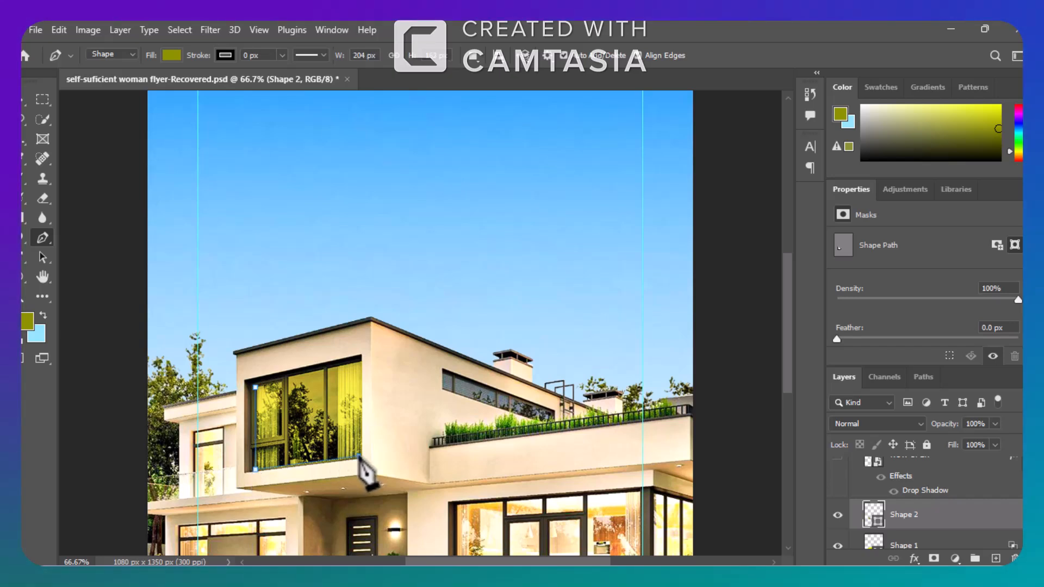
left_click(360, 359)
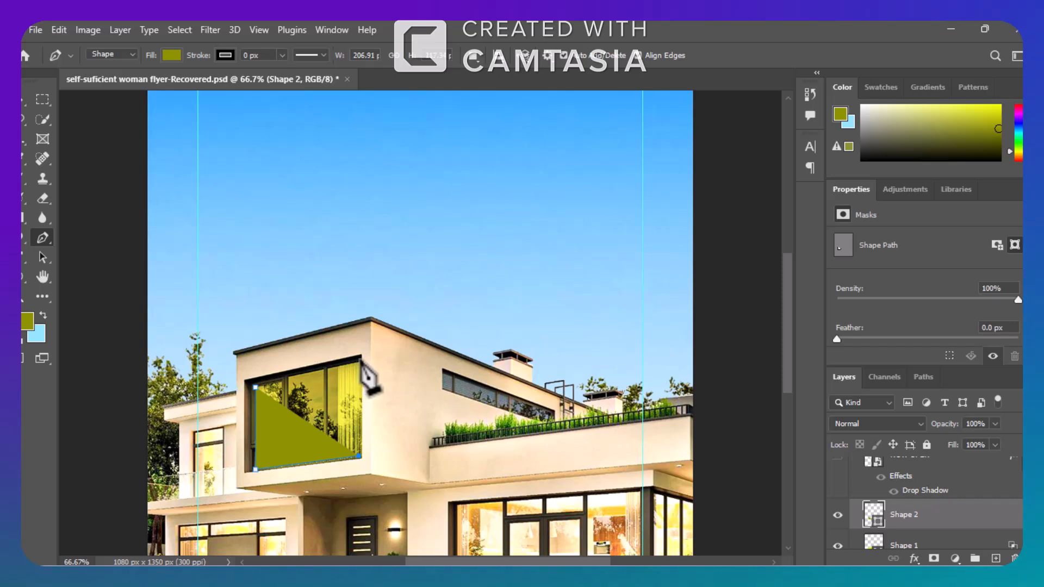
left_click(256, 387)
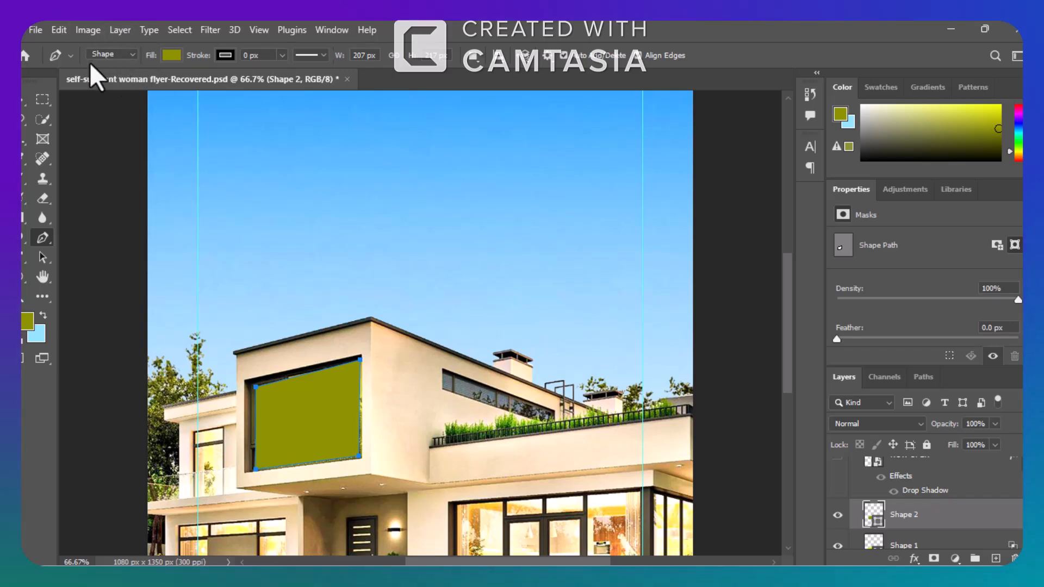
left_click(132, 54)
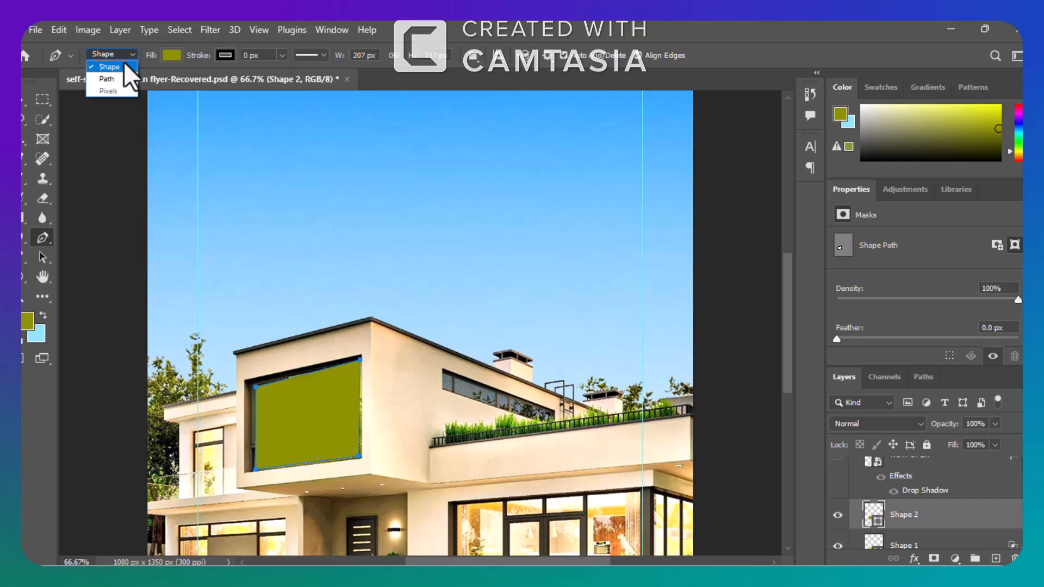
left_click(124, 65)
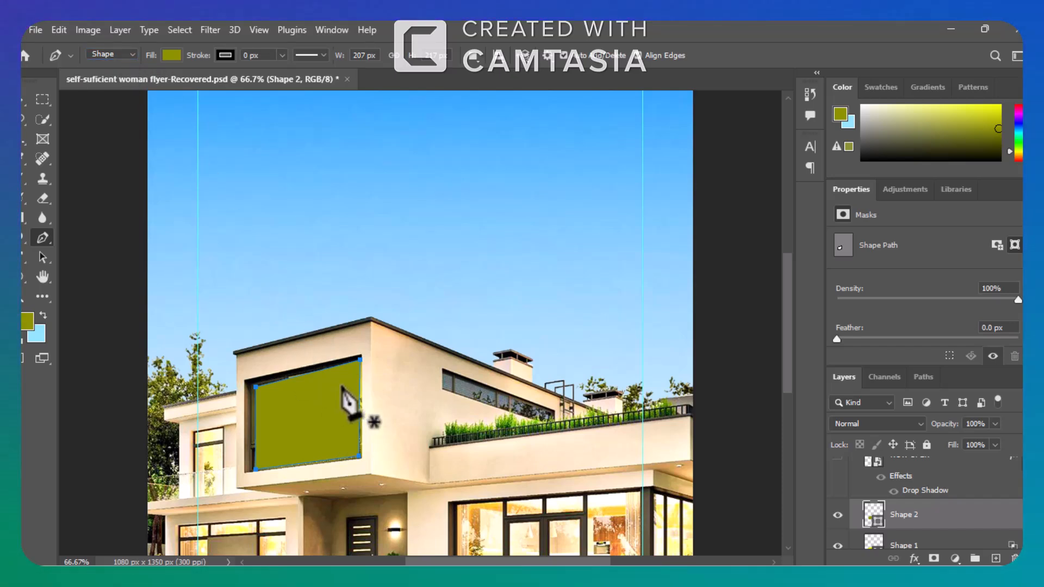
Set the new window shape's blend mode to Multiply and its opacity to 77%.
left_click(922, 426)
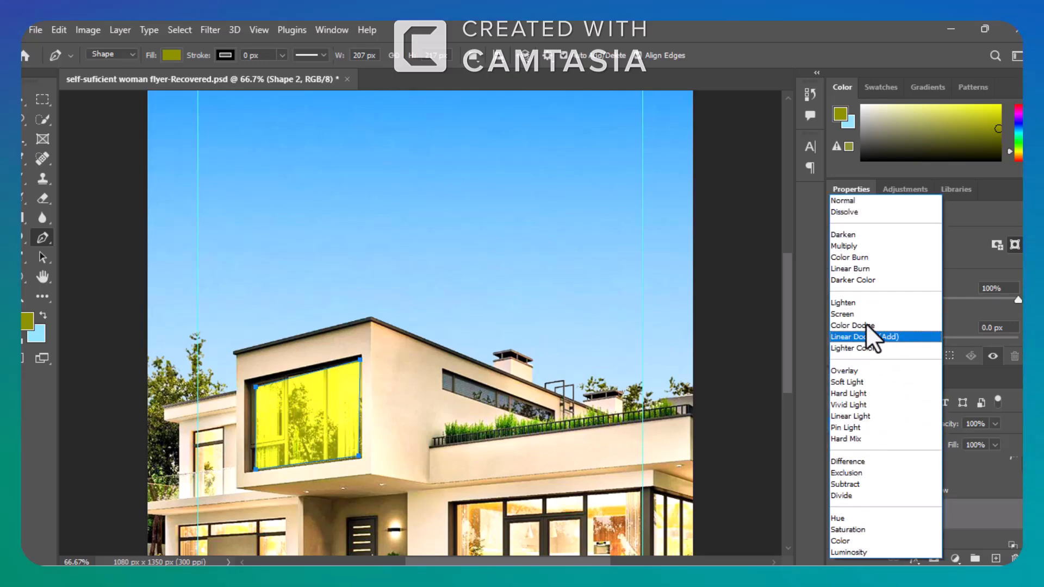
left_click(848, 246)
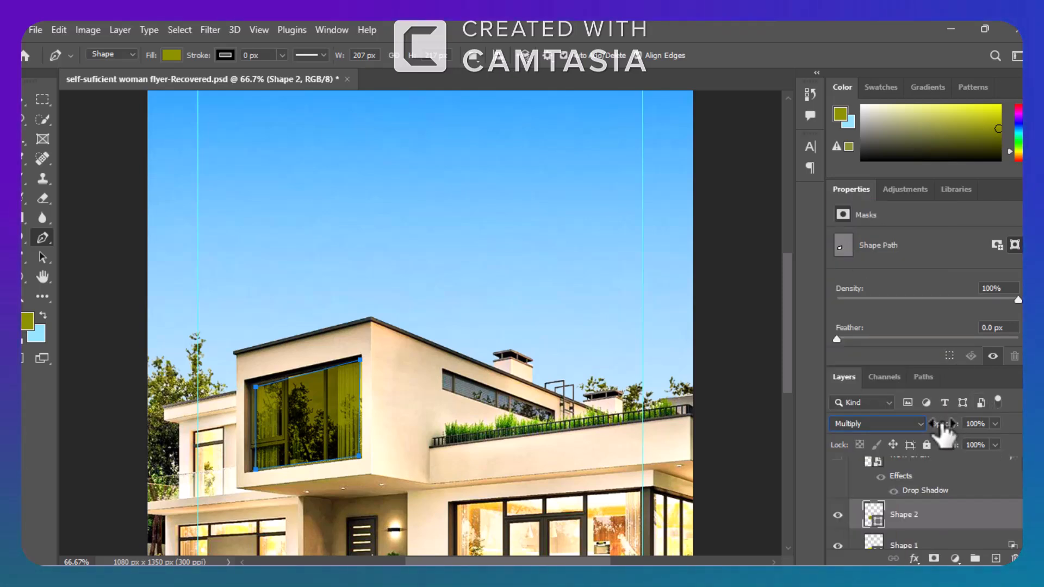
left_click_drag(940, 425, 923, 426)
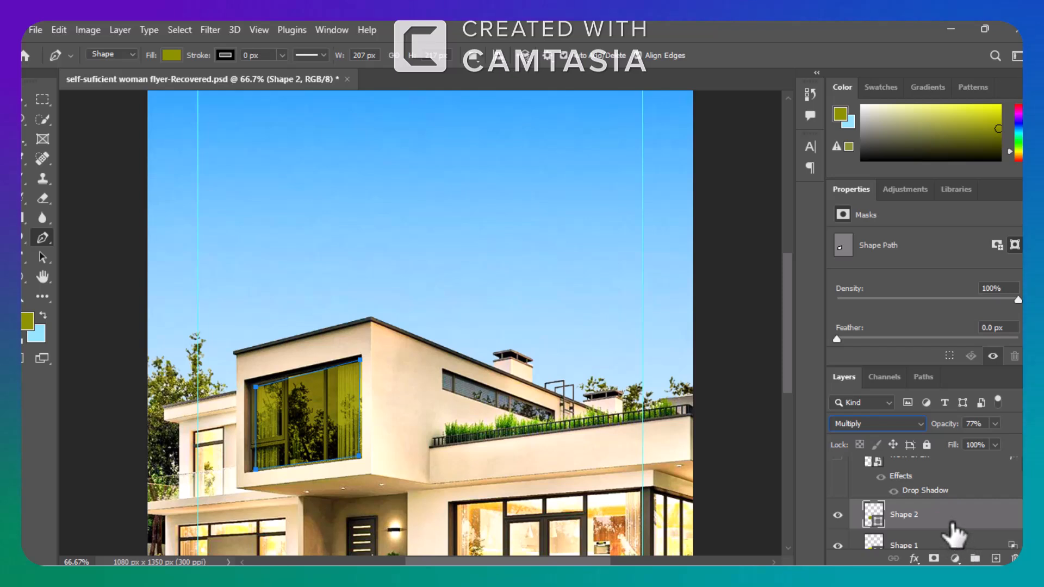
Delete the Shape 2 demonstration layer drawn over the upper window.
left_click_drag(950, 526, 1011, 555)
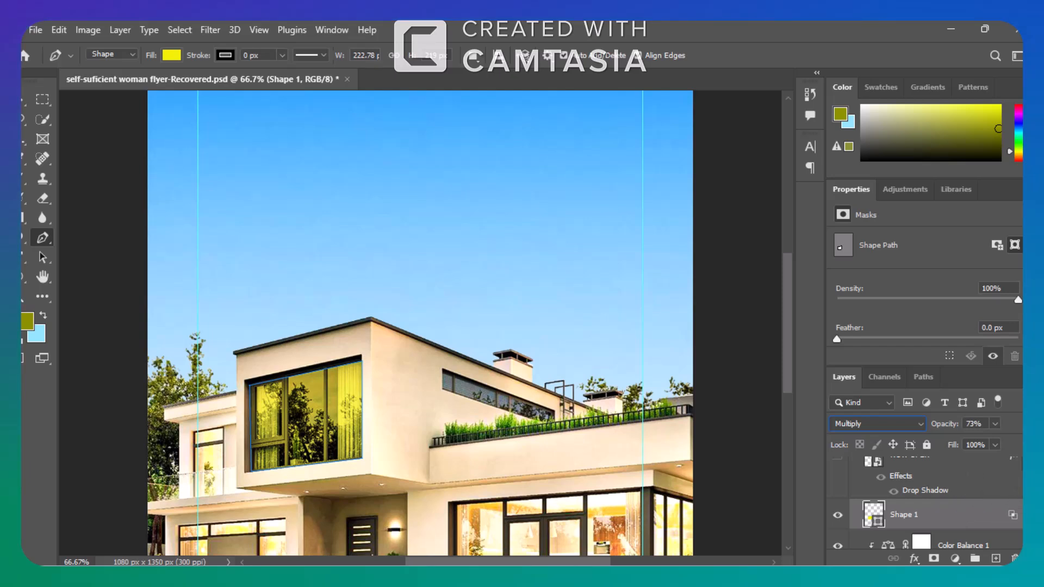
scroll(924, 503, "up", 2)
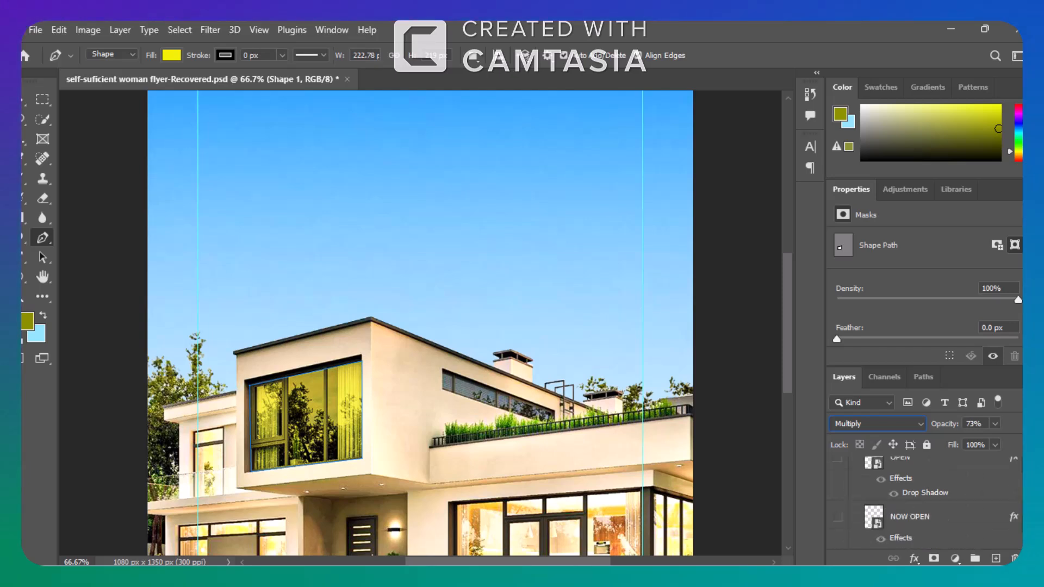
Show the NOW OPEN and OPEN text layers on the upper window and collapse the HOUSE group.
left_click(837, 517)
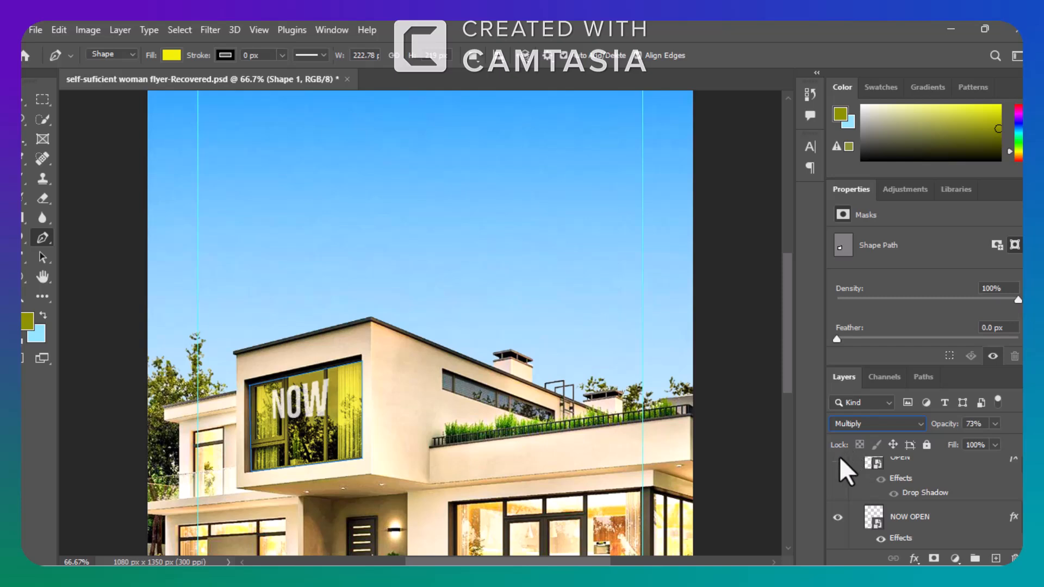
left_click(837, 459)
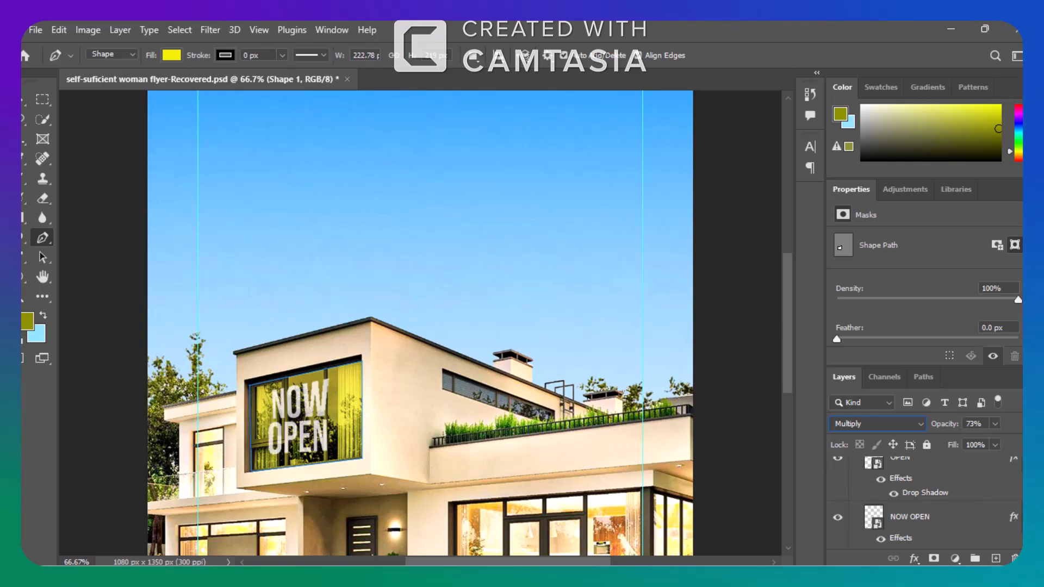
scroll(924, 500, "down", 3)
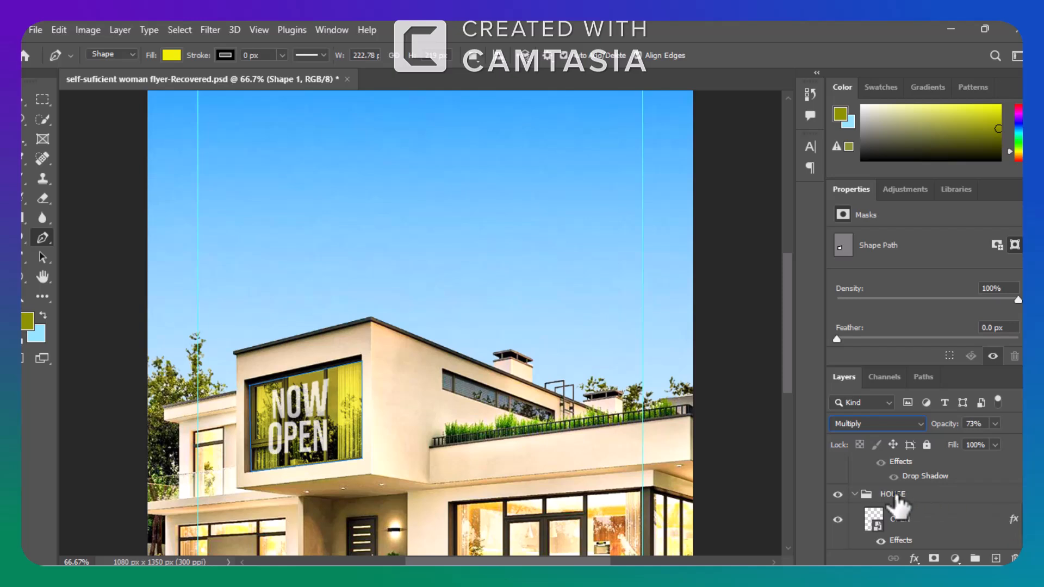
left_click(855, 495)
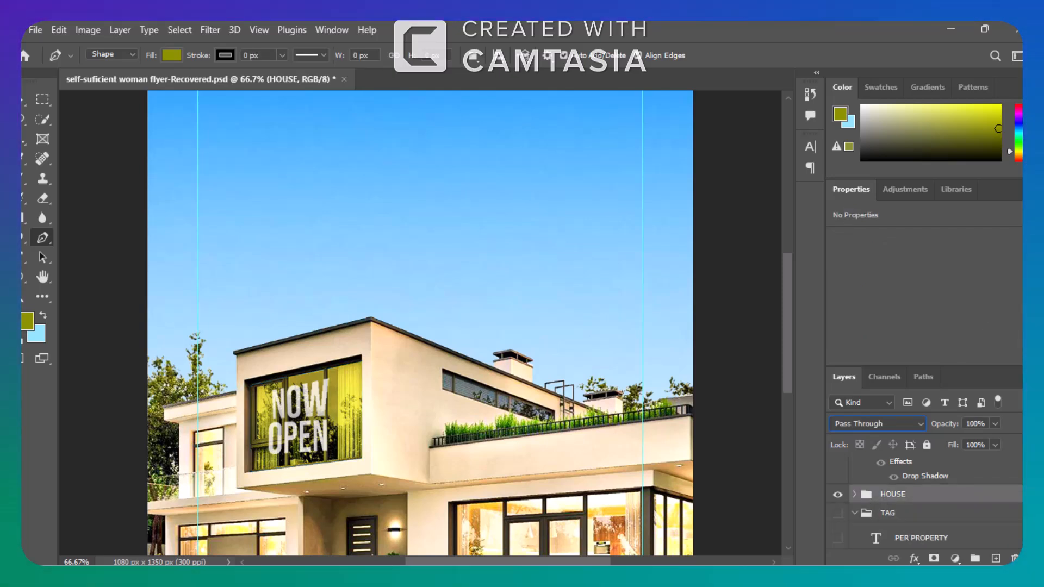
Show the CLOUD layer above the sky image in the BG group.
scroll(924, 500, "down", 5)
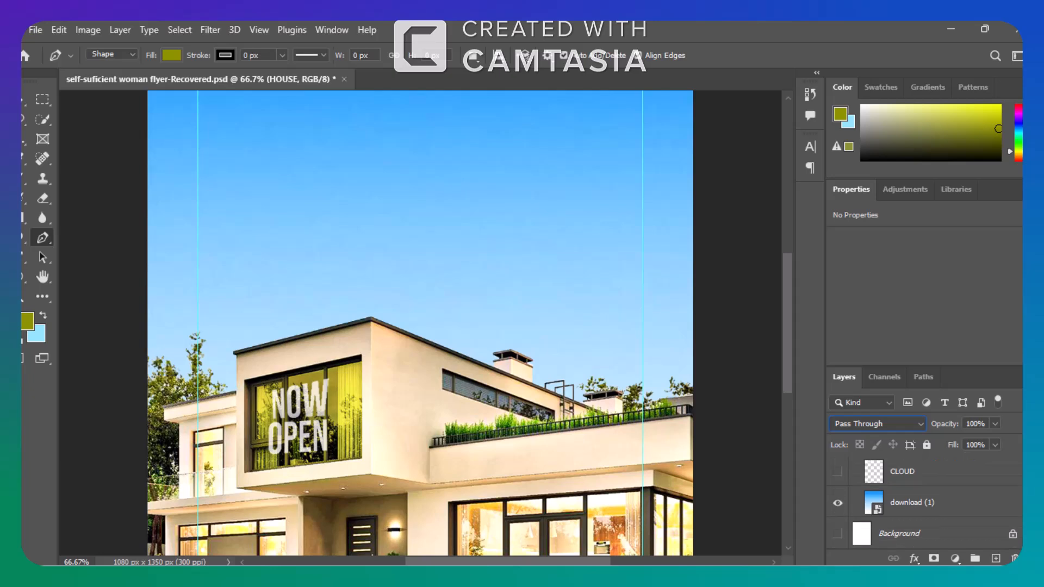
scroll(924, 502, "up", 1)
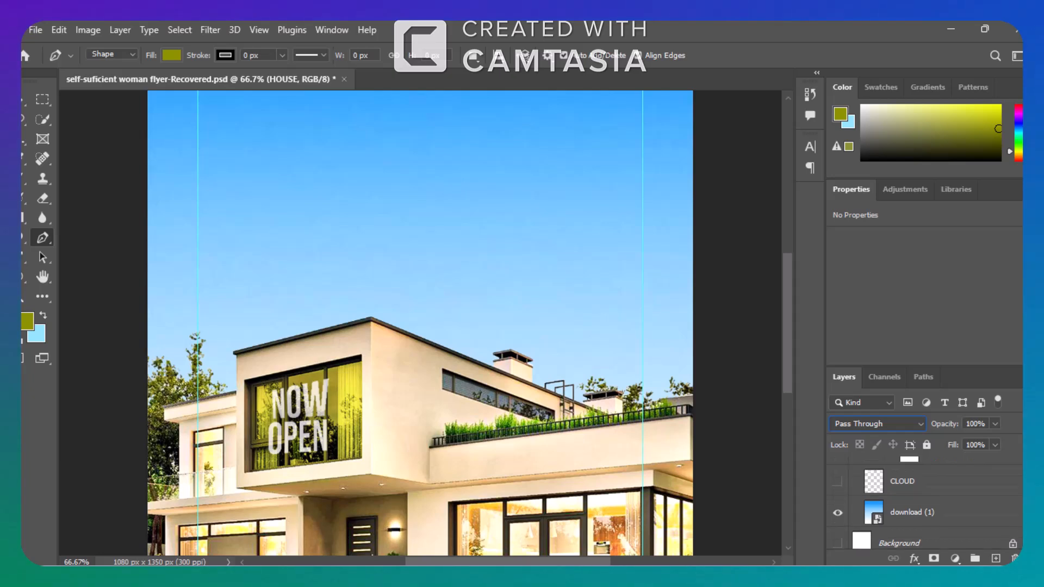
left_click(837, 483)
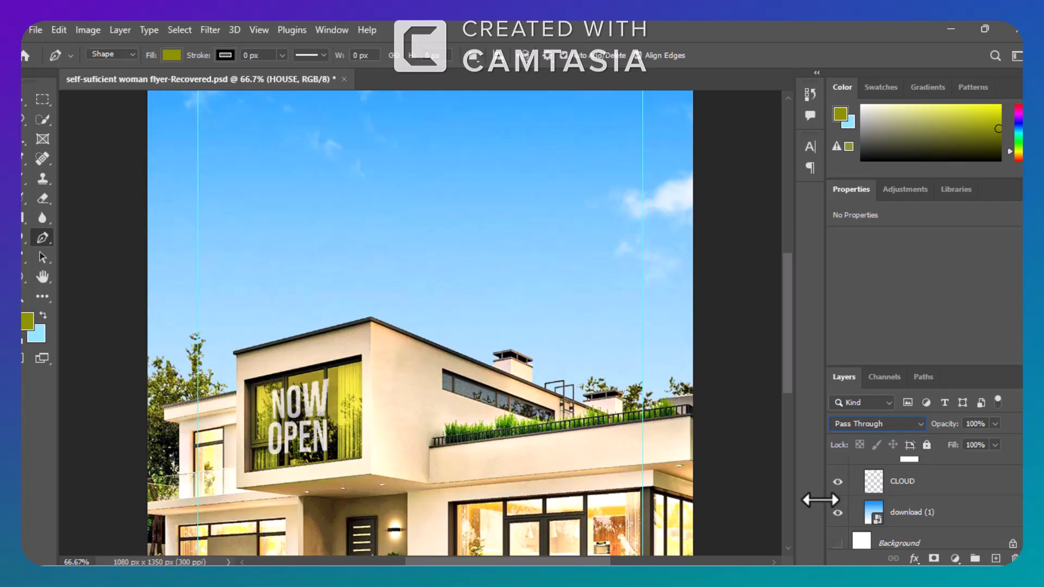
key("ctrl+minus")
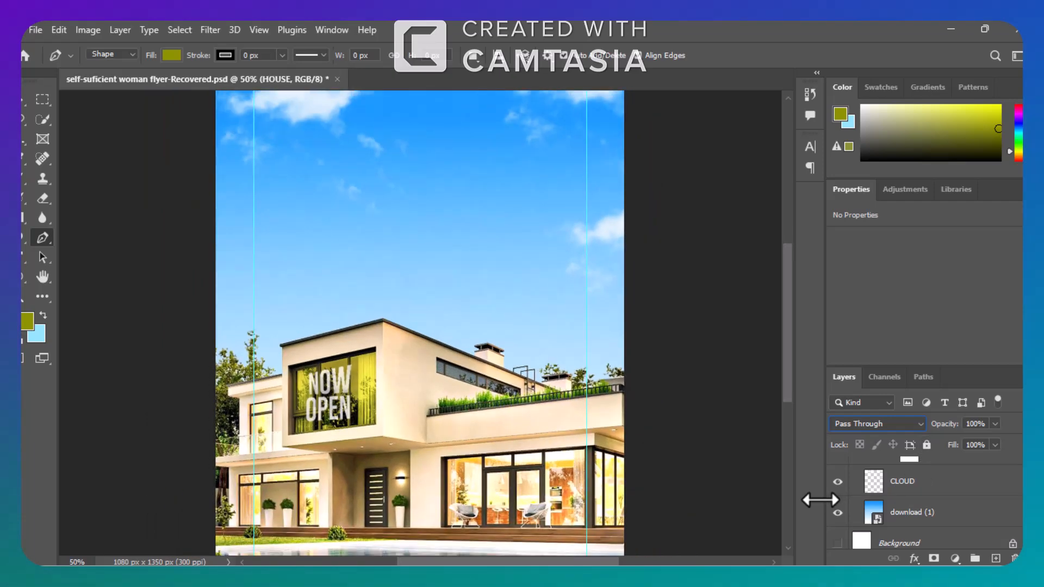
key("ctrl+minus")
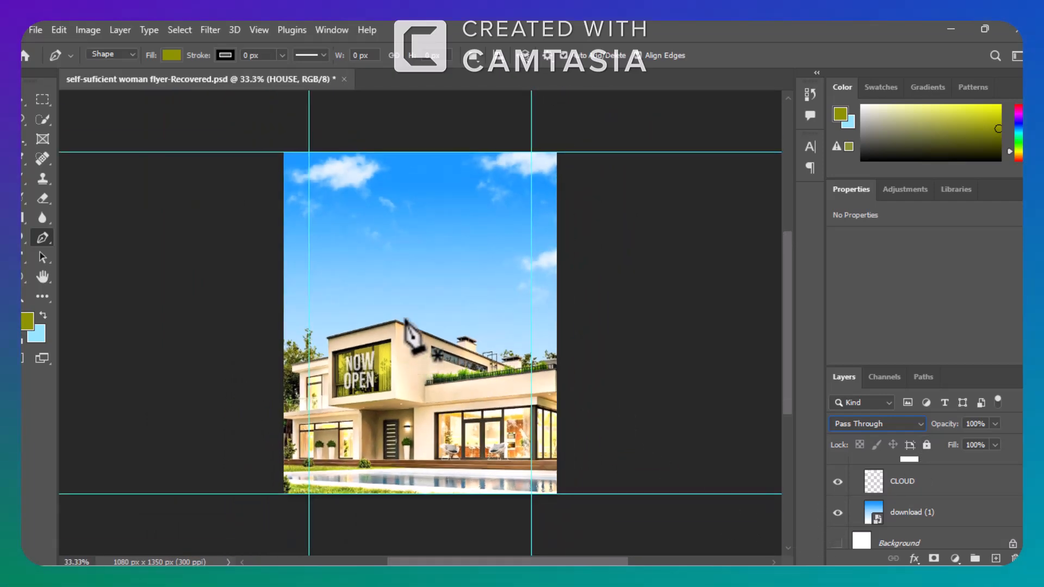
Add a new empty layer above CLOUD and choose RB Cloud Brush 63 for the Brush tool.
left_click(954, 479)
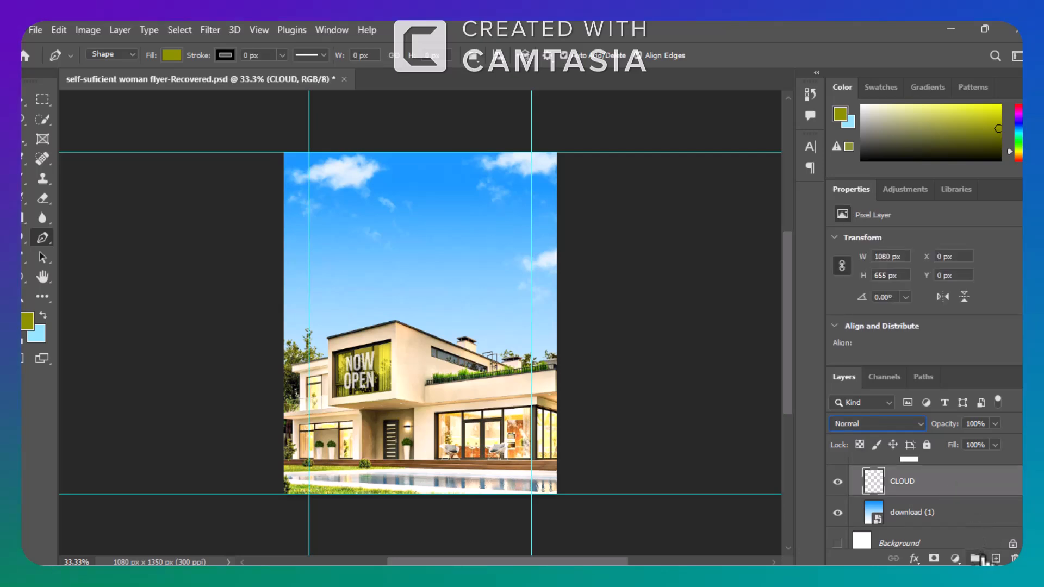
left_click(995, 559)
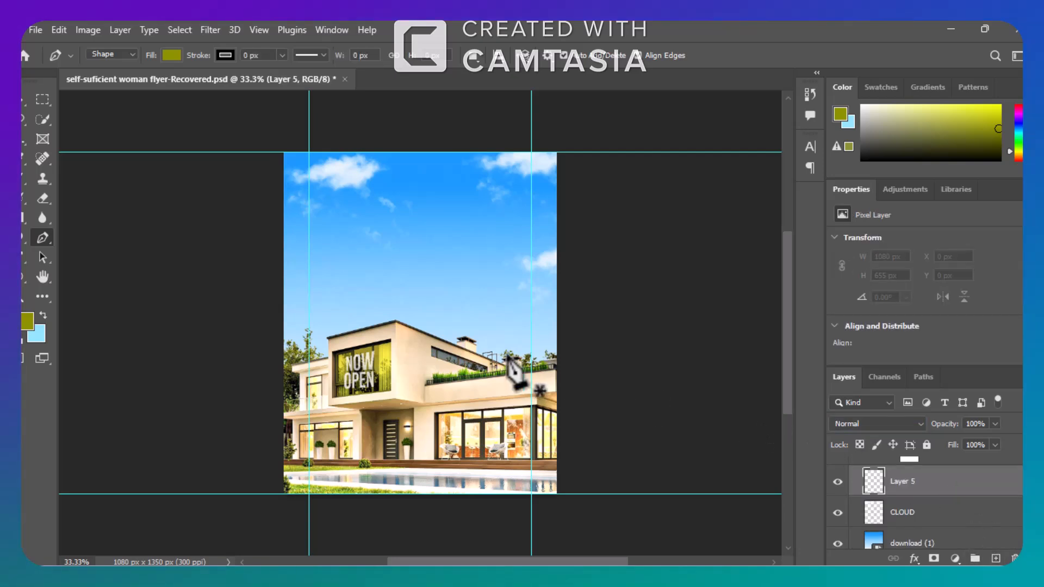
left_click(24, 193)
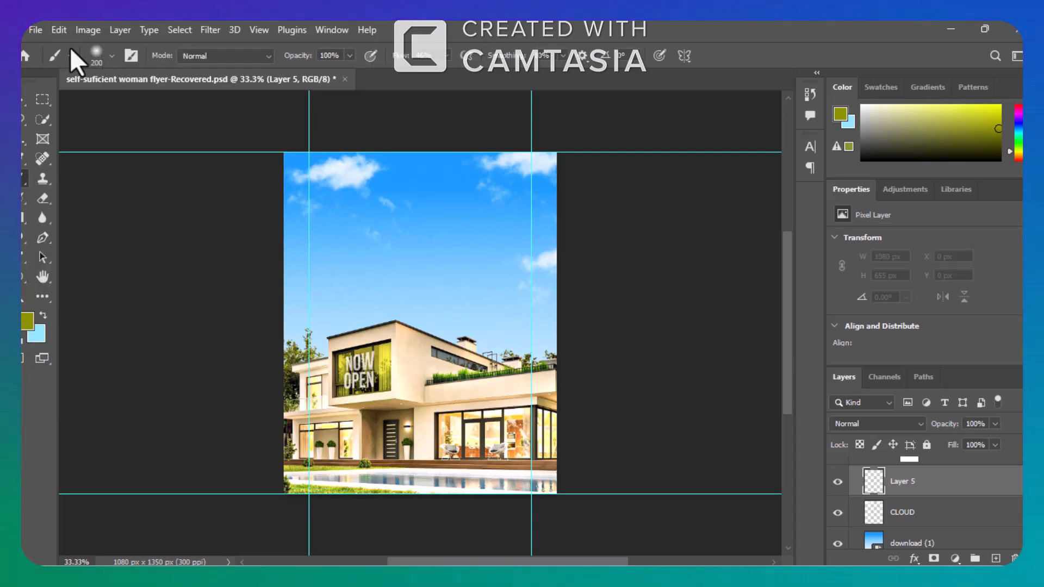
left_click(111, 55)
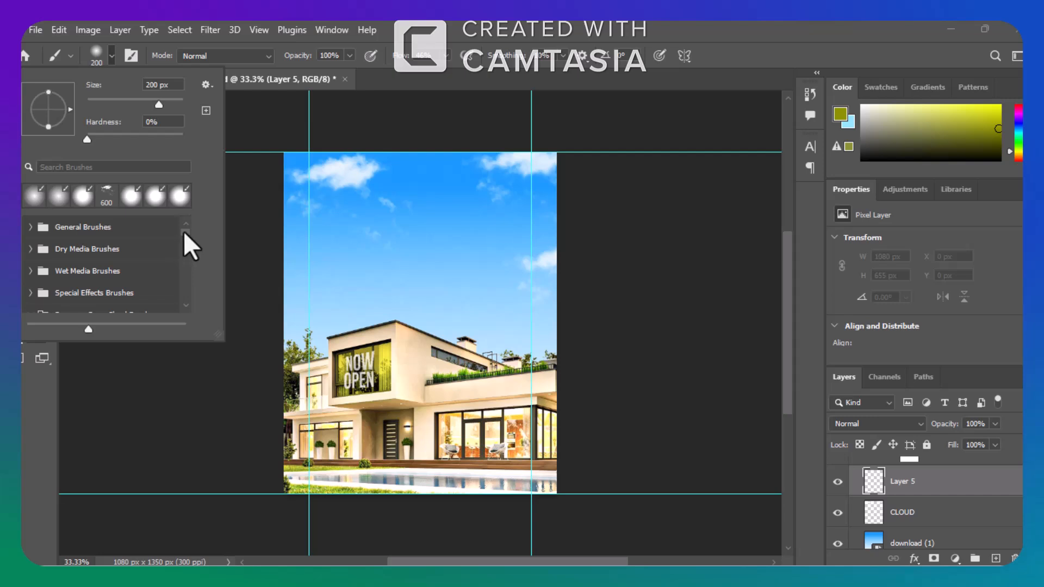
left_click_drag(183, 230, 185, 251)
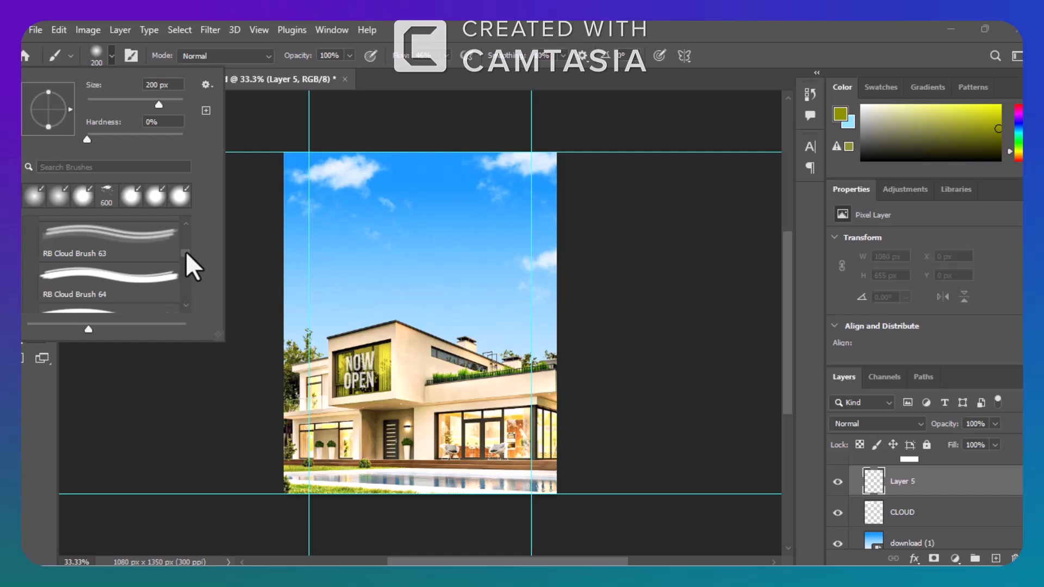
left_click(131, 238)
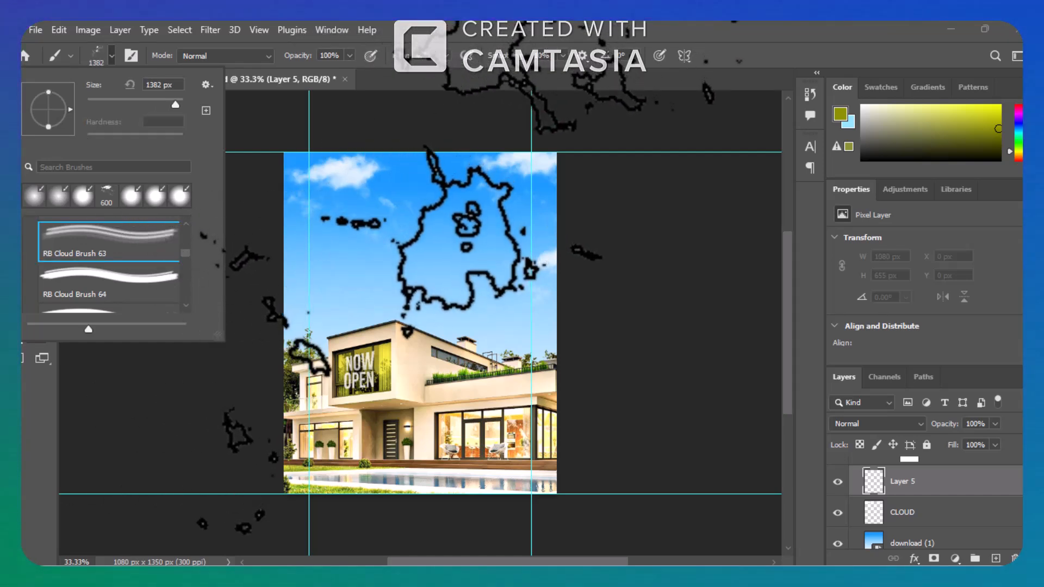
Stamp and undo a test cloud in olive, and set the foreground color to near-white fafafa.
left_click(429, 320)
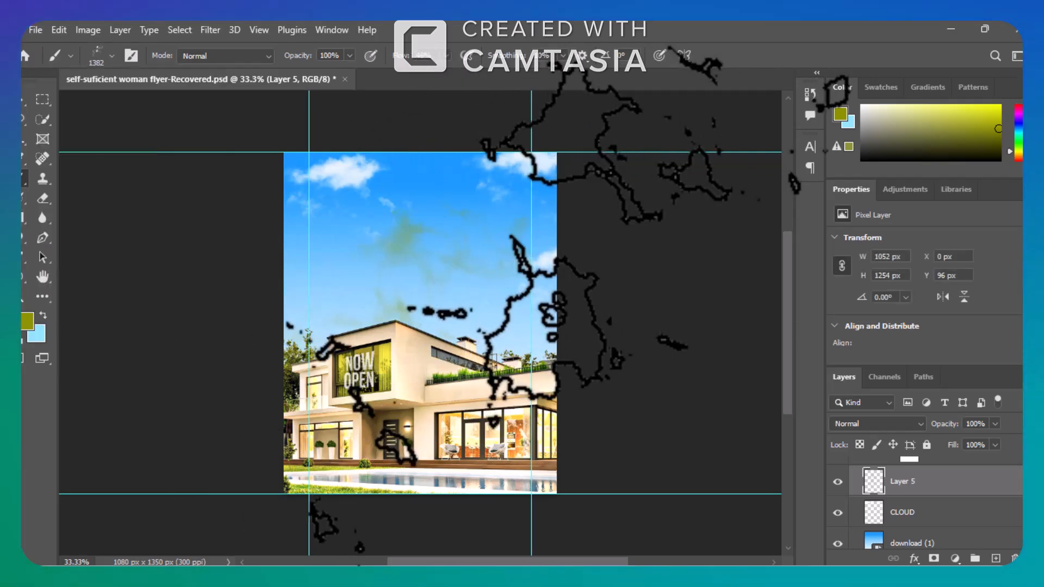
key("ctrl+z")
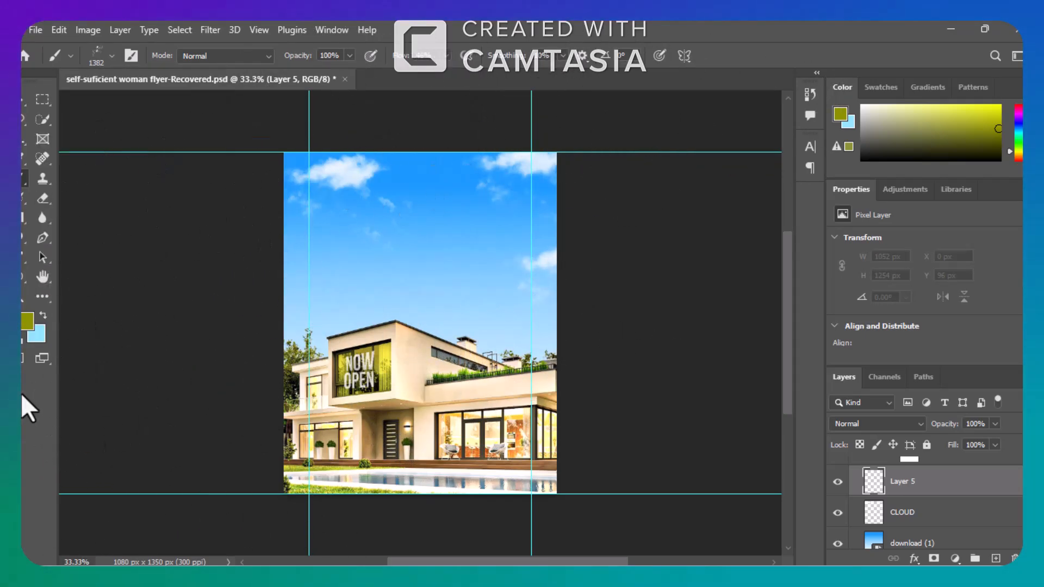
left_click(26, 323)
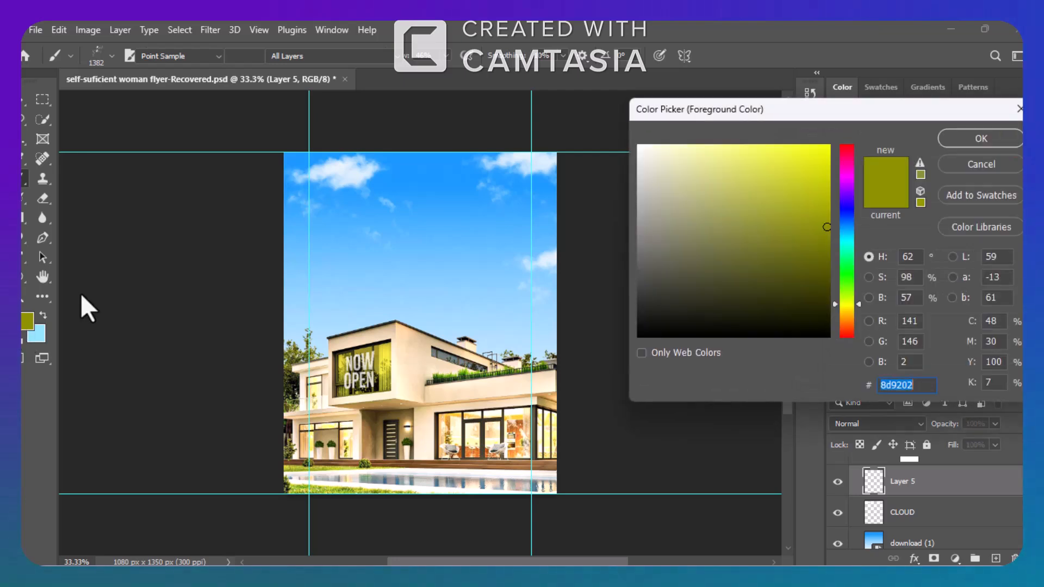
left_click(639, 148)
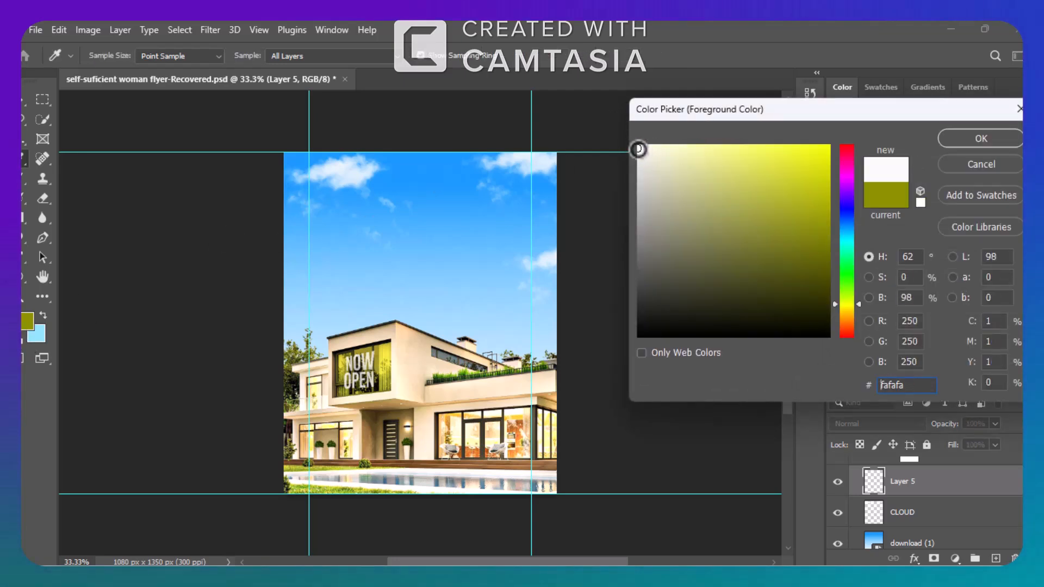
left_click(990, 136)
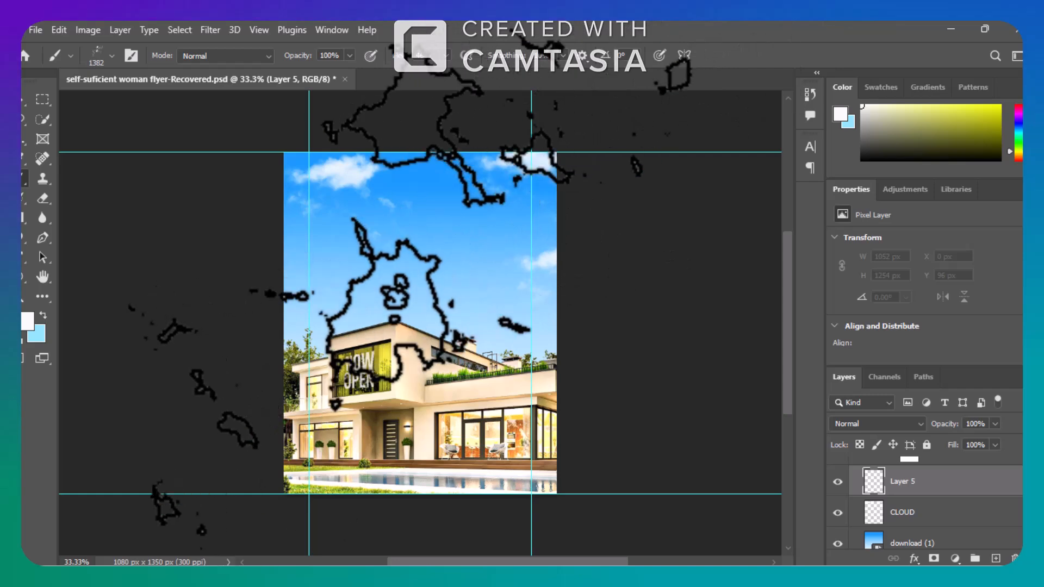
Stamp near-white clouds across the sky with the 1382 px cloud brush and undo the last stamp.
left_click(418, 285)
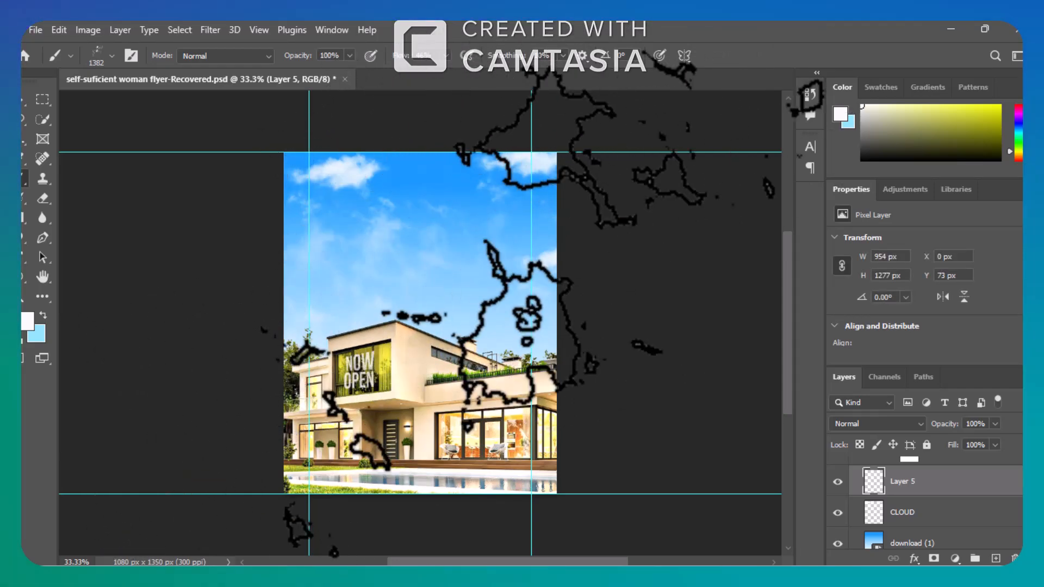
left_click(487, 361)
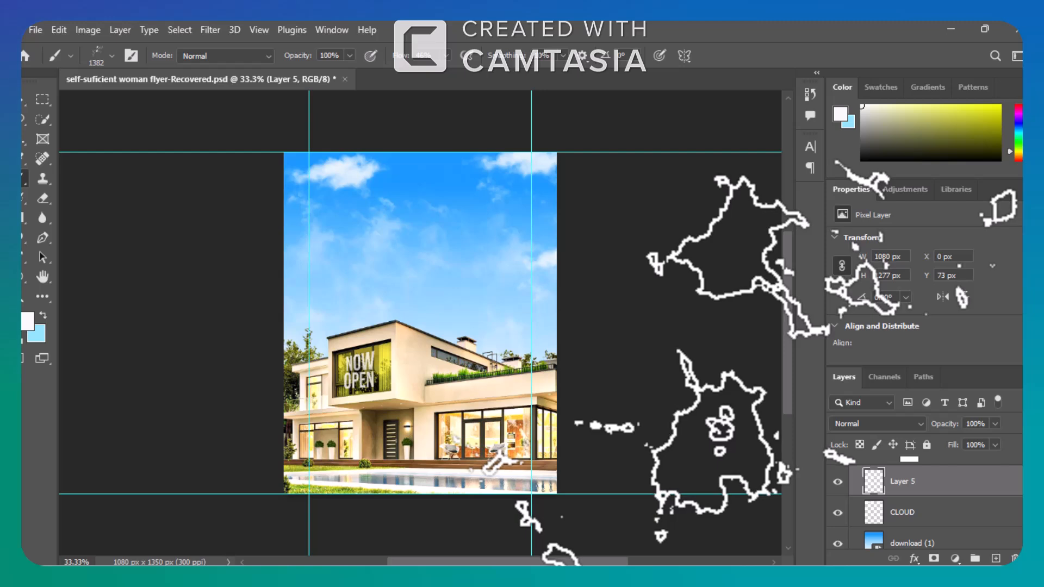
key("ctrl+z")
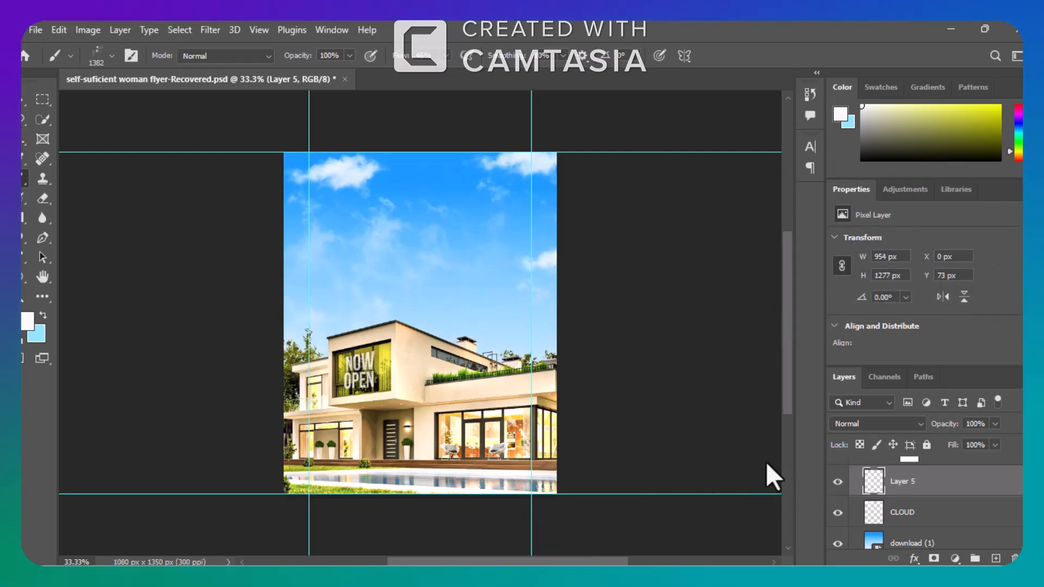
Delete the Layer 5 demonstration layer containing the stamped clouds.
left_click(21, 99)
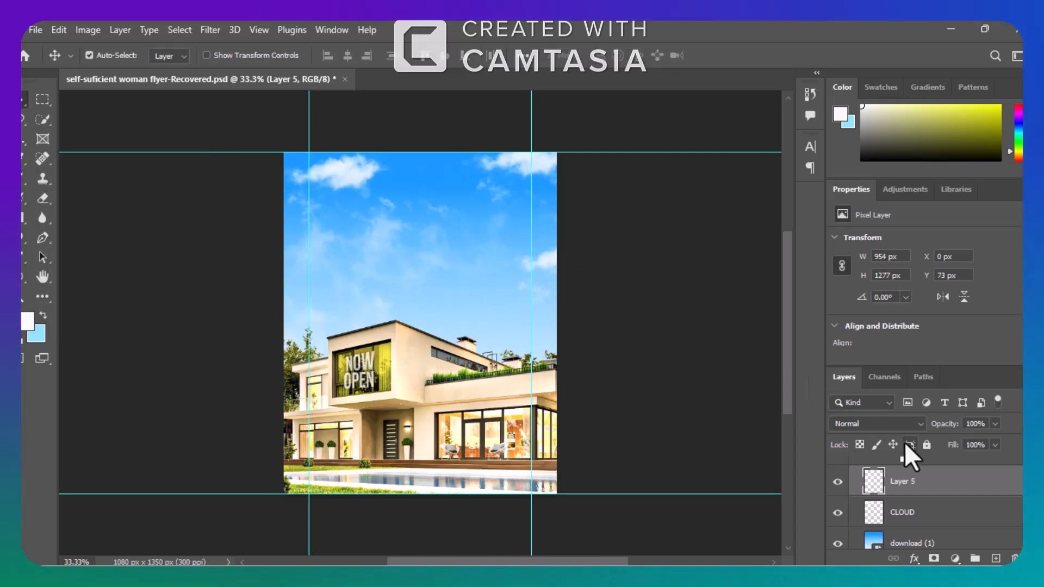
left_click_drag(955, 484, 1013, 558)
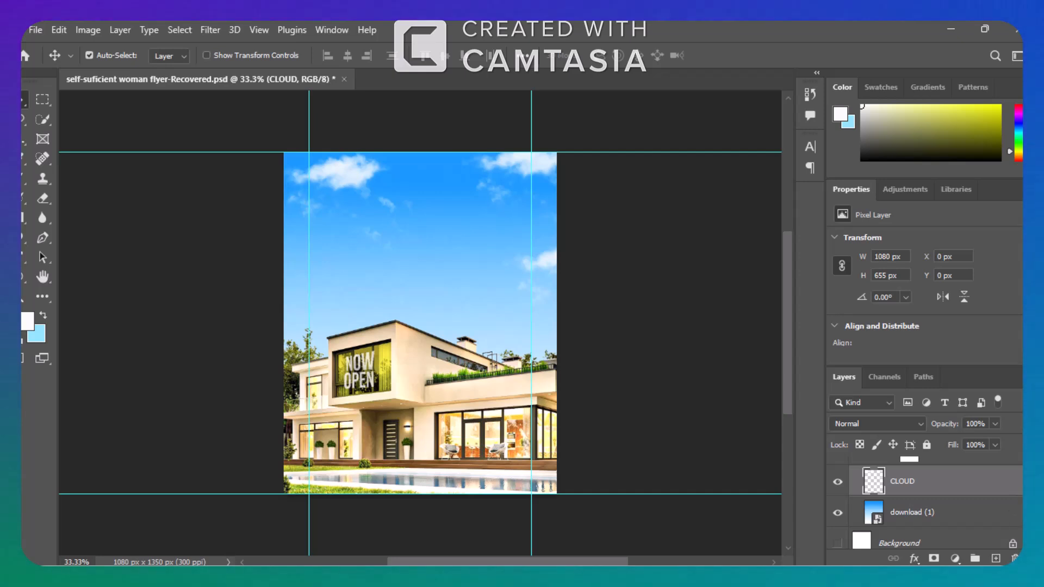
Show the Color Balance 2 adjustment layer above CLOUD and collapse the BG group.
scroll(1000, 517, "up", 2)
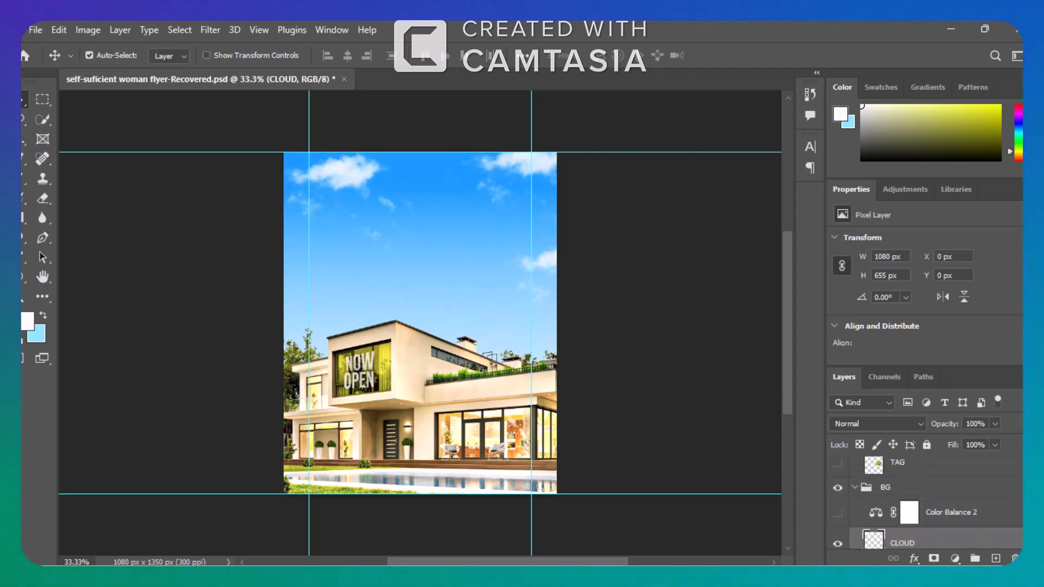
left_click(837, 513)
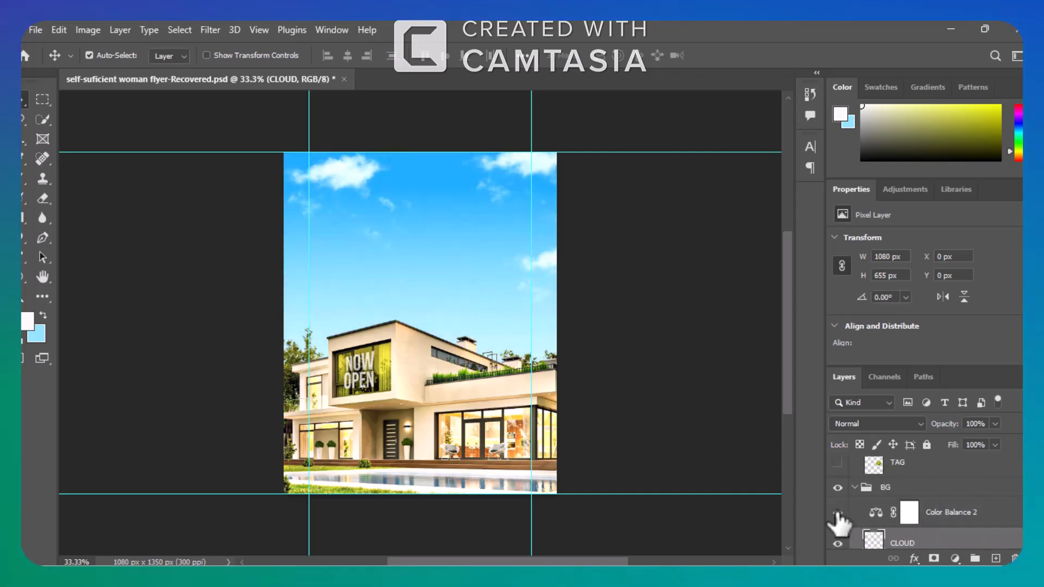
left_click(852, 487)
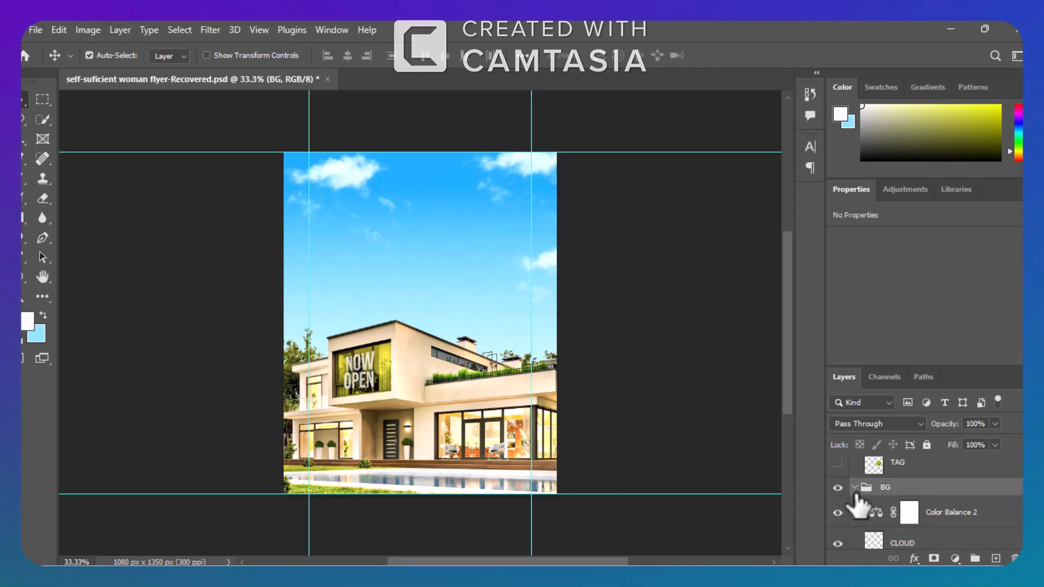
left_click(854, 488)
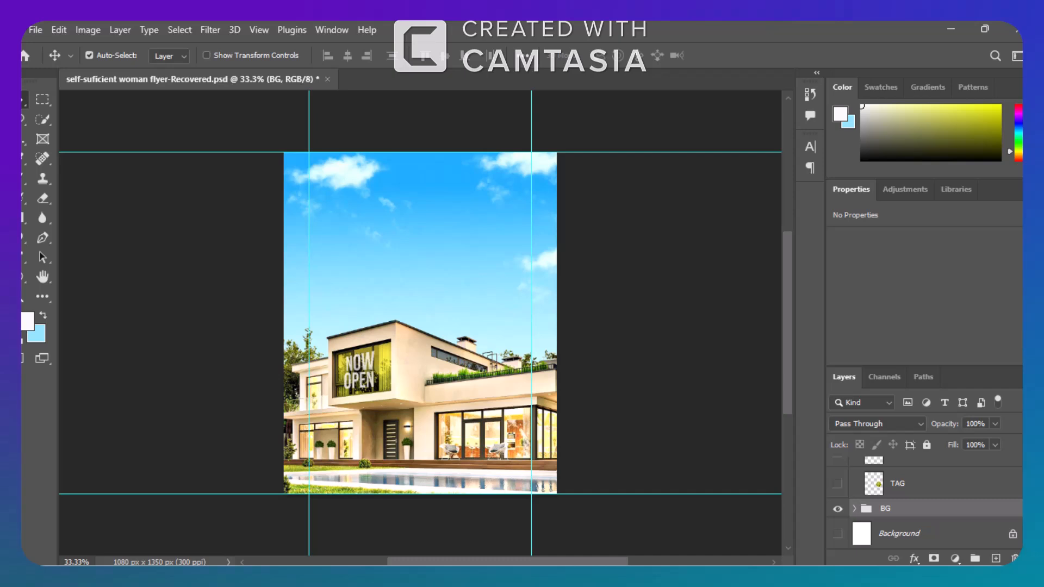
Show the Luxury text layer located above the HOUSE group.
scroll(924, 503, "up", 5)
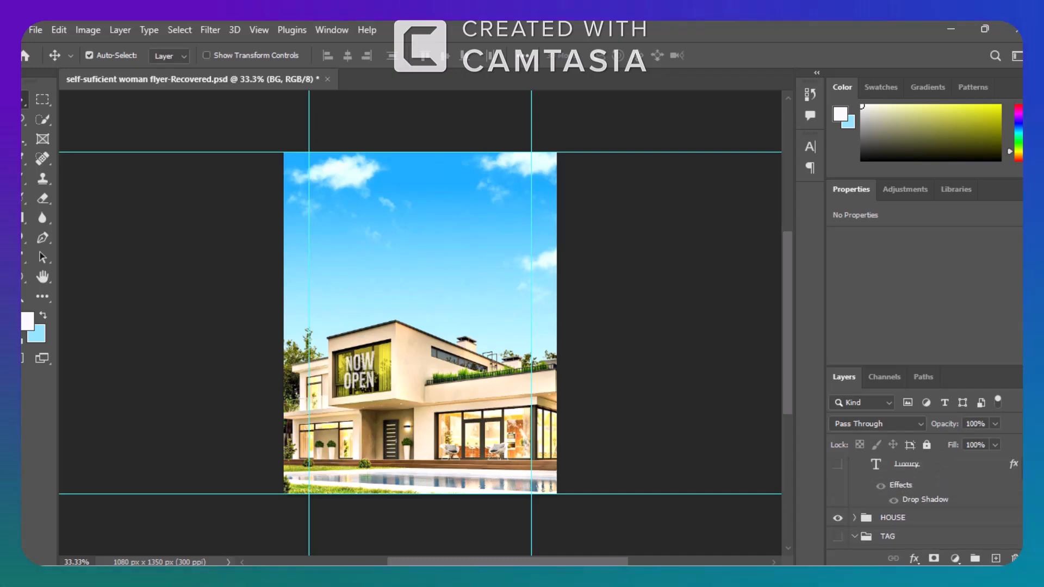
scroll(924, 503, "up", 5)
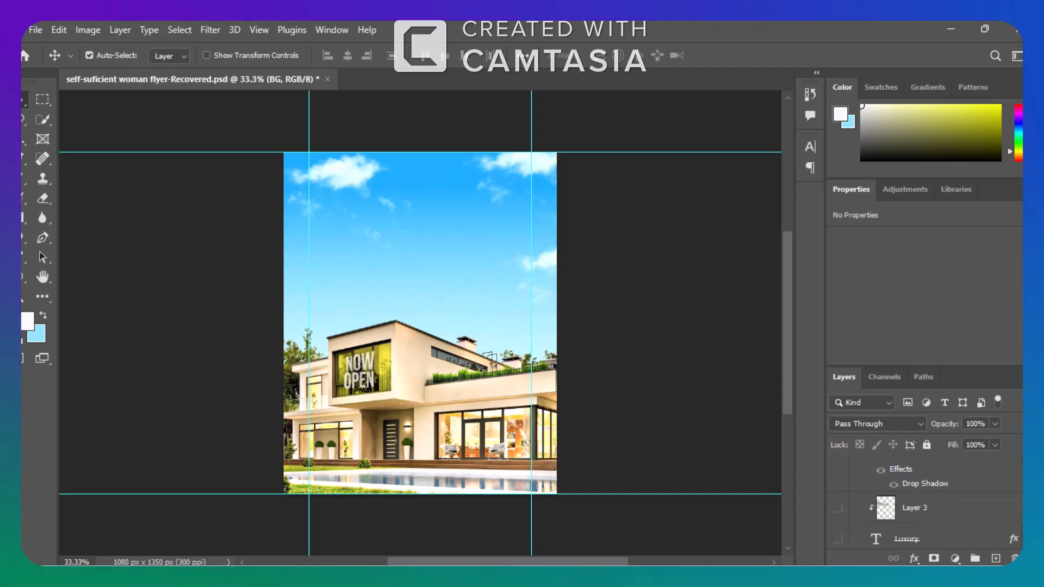
scroll(924, 503, "down", 2)
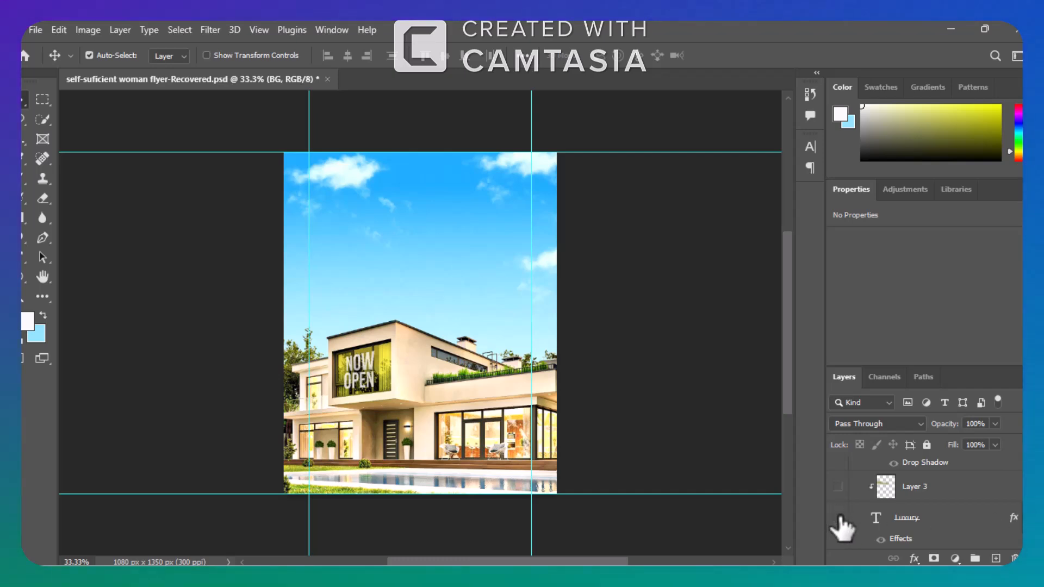
left_click(838, 518)
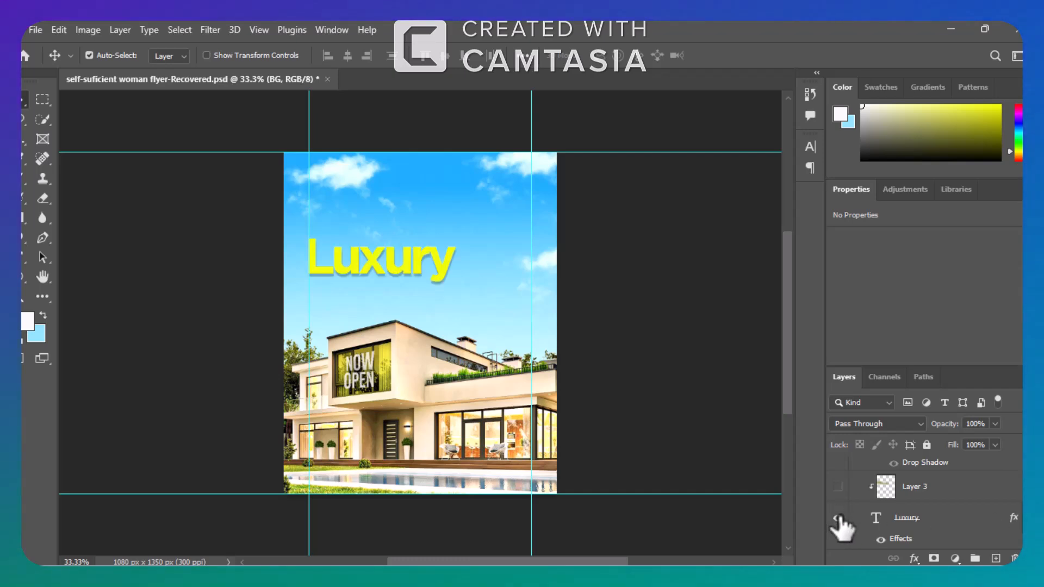
left_click(940, 519)
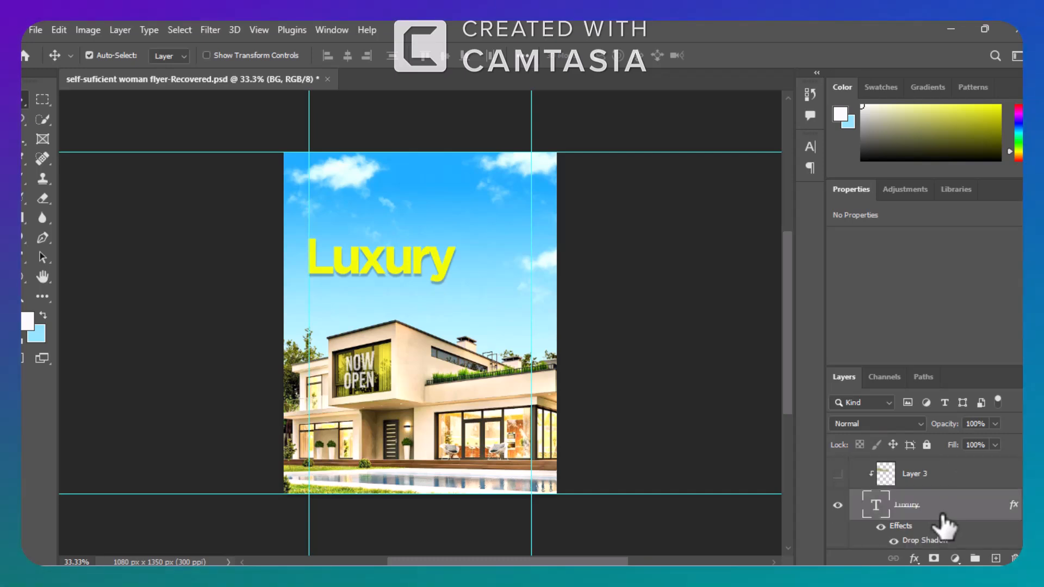
left_click(945, 521)
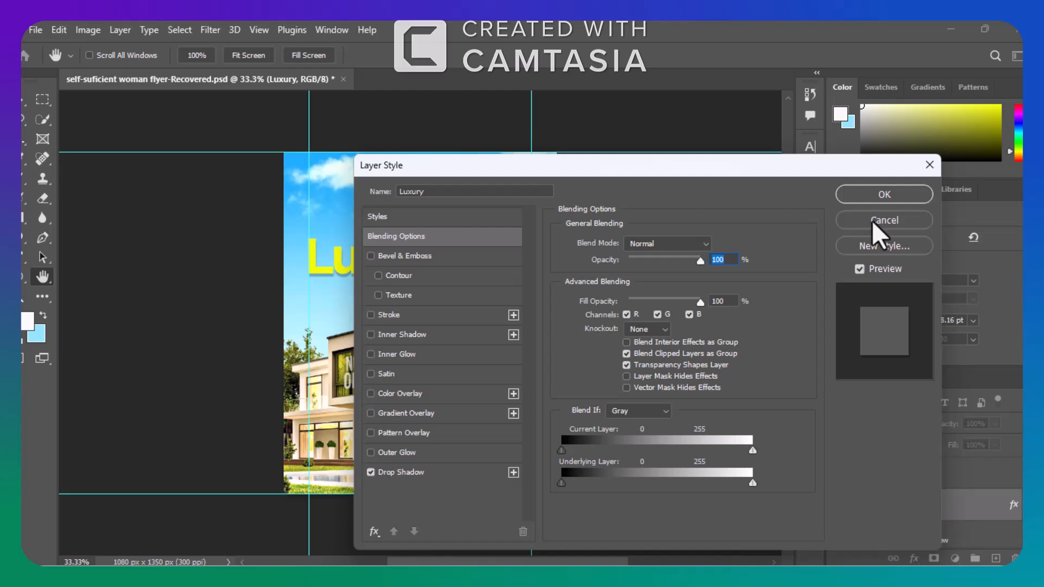
left_click(872, 221)
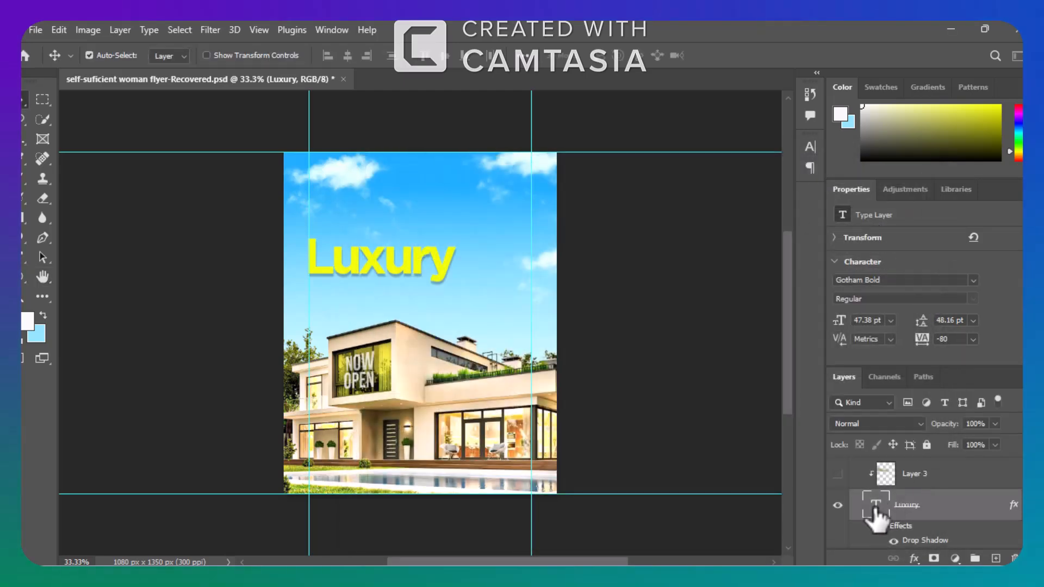
Open the Luxury headline text for editing to check its font, and leave it as it is.
double_click(874, 505)
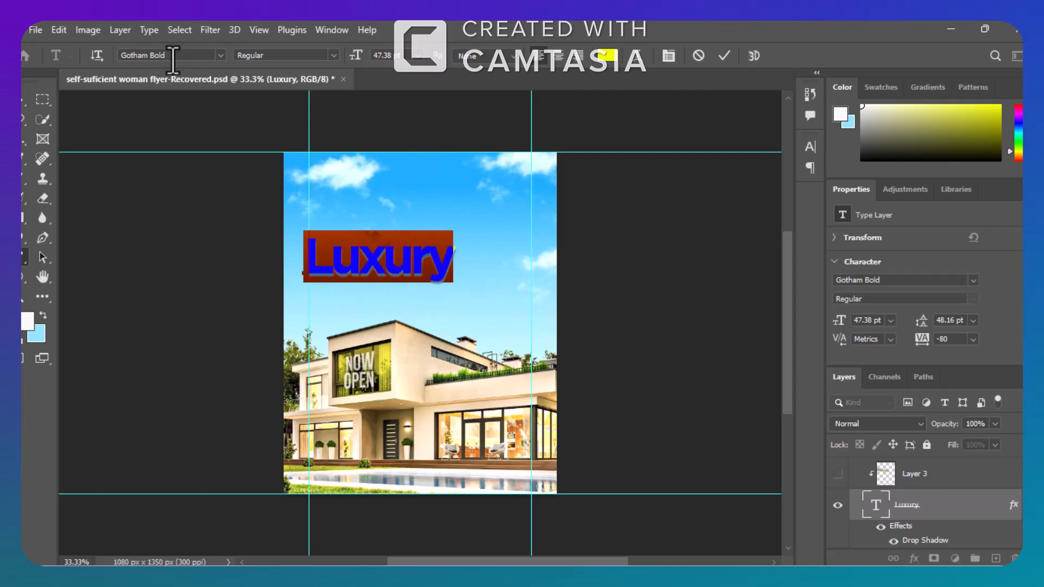
left_click(169, 55)
left_click_drag(169, 57, 130, 57)
left_click(26, 98)
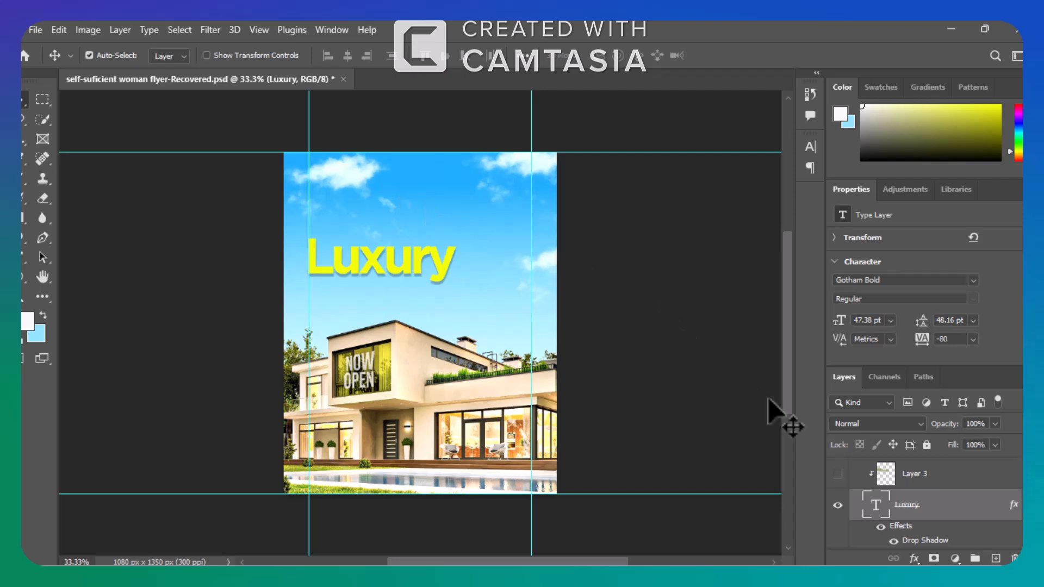
Show the Layer 3 shading clipped to the Luxury text and the Duplex text layer above it.
left_click(838, 475)
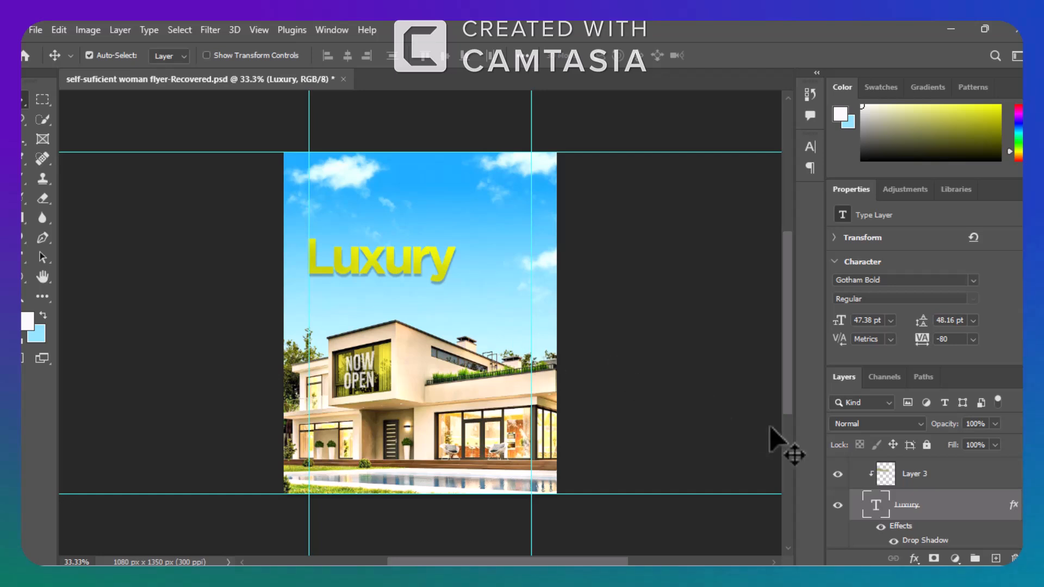
left_click(988, 483)
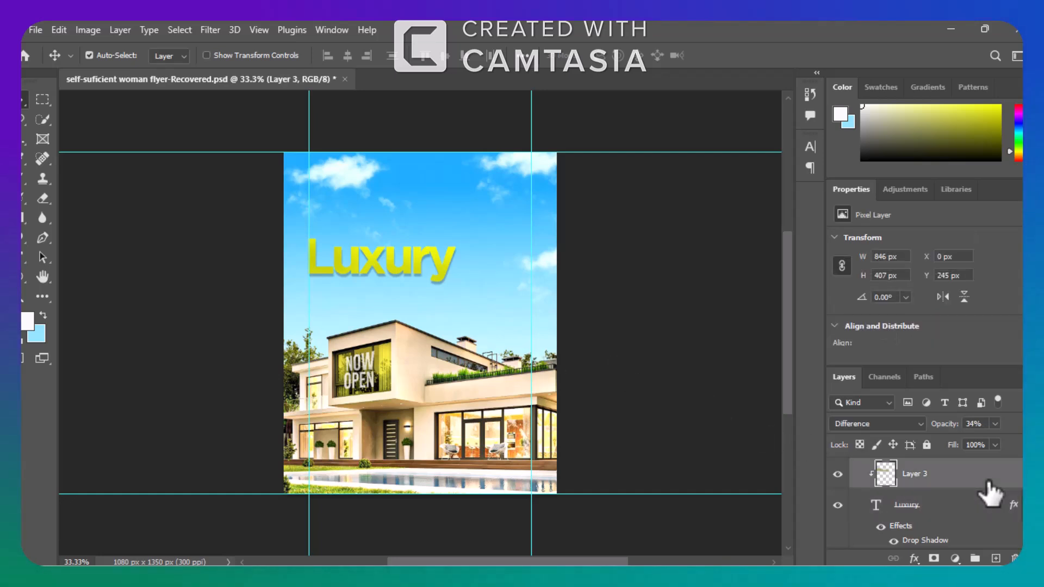
scroll(924, 500, "up", 2)
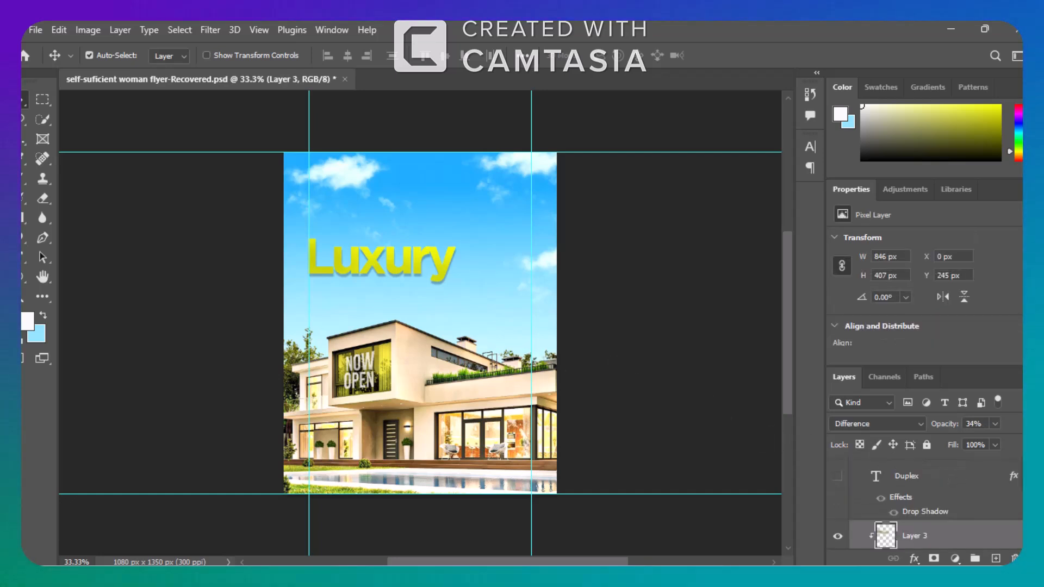
left_click(837, 476)
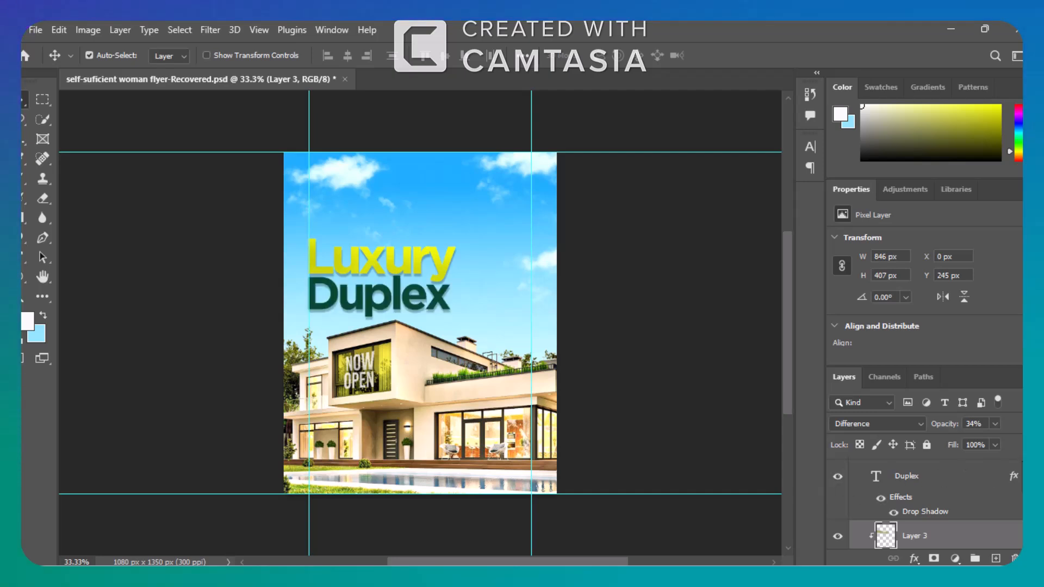
Show the "We provide your family" and "At affordable price" text layers and collapse the MAIN TXT group.
scroll(924, 505, "up", 2)
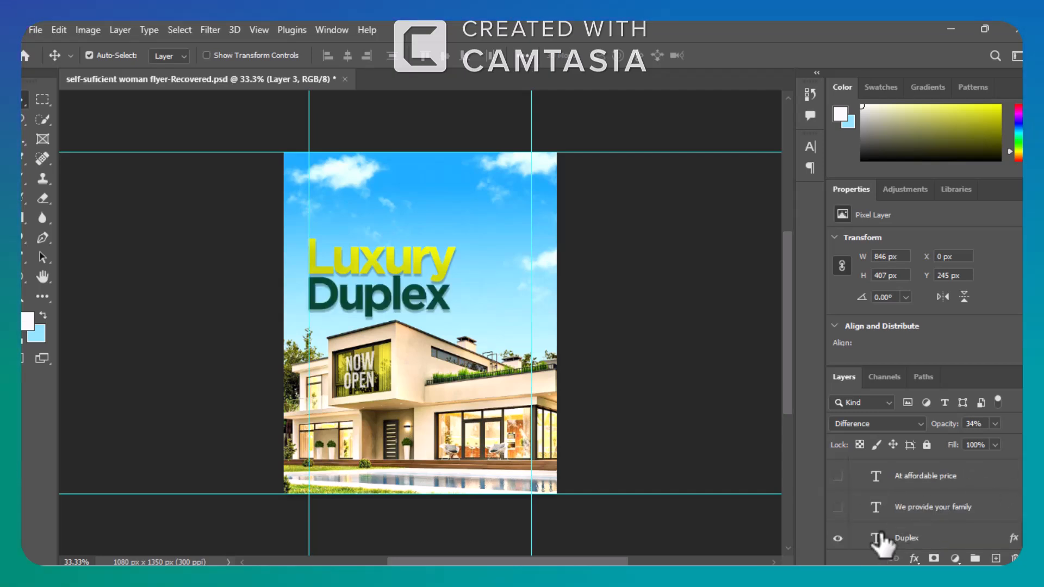
left_click(837, 507)
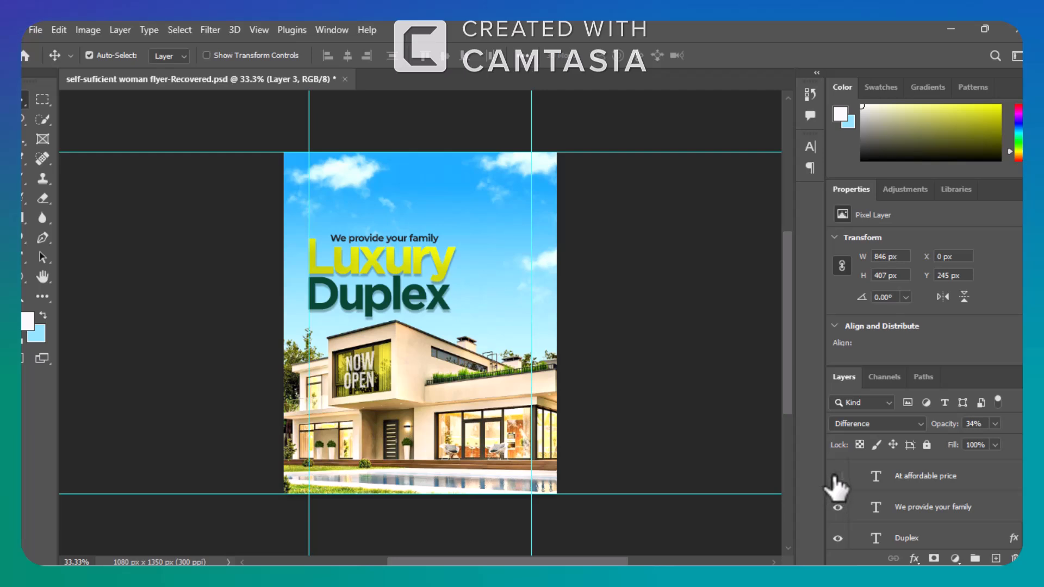
left_click(838, 476)
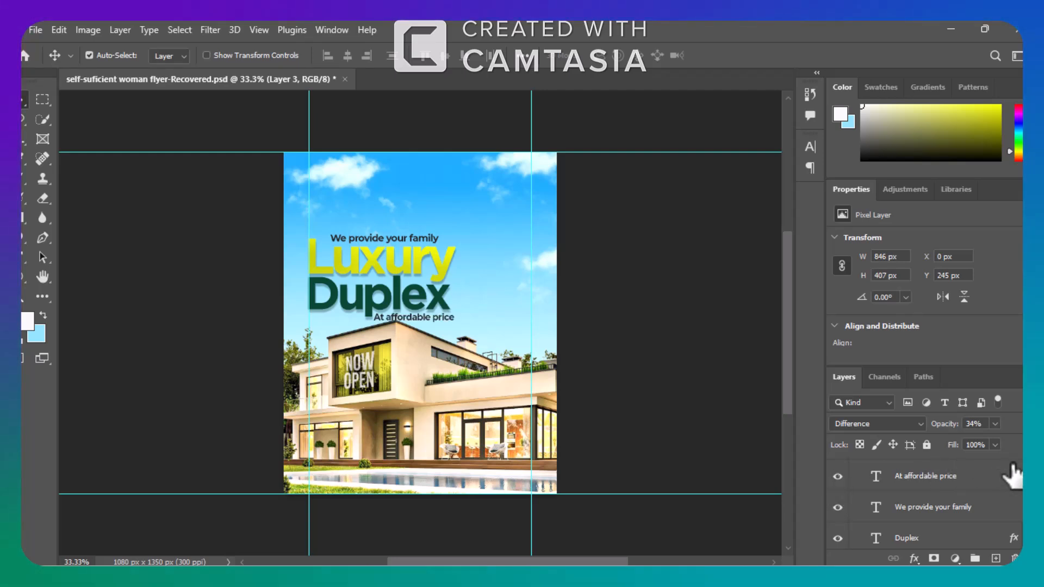
scroll(924, 505, "up", 2)
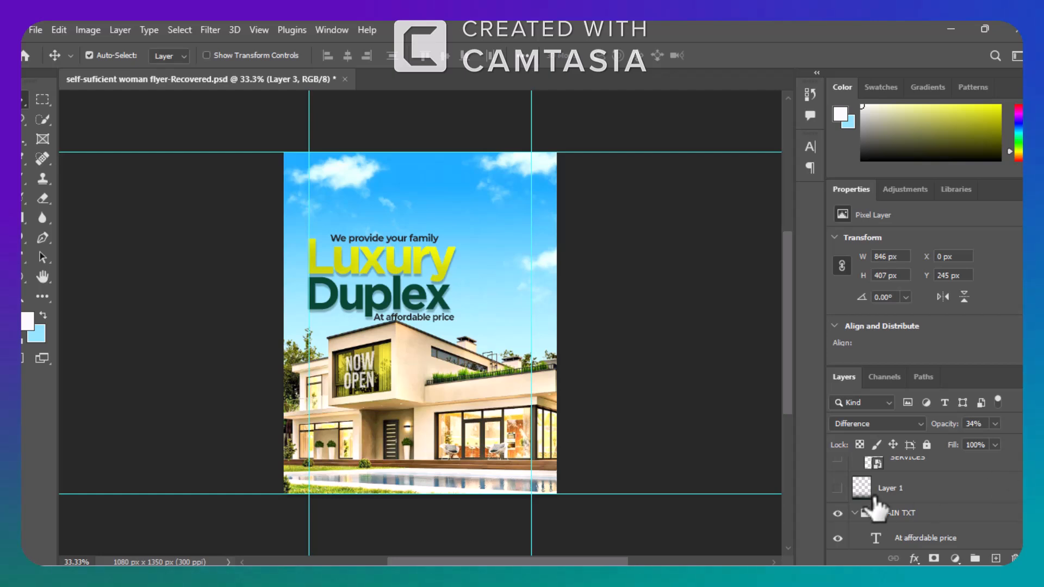
left_click(859, 513)
left_click(854, 513)
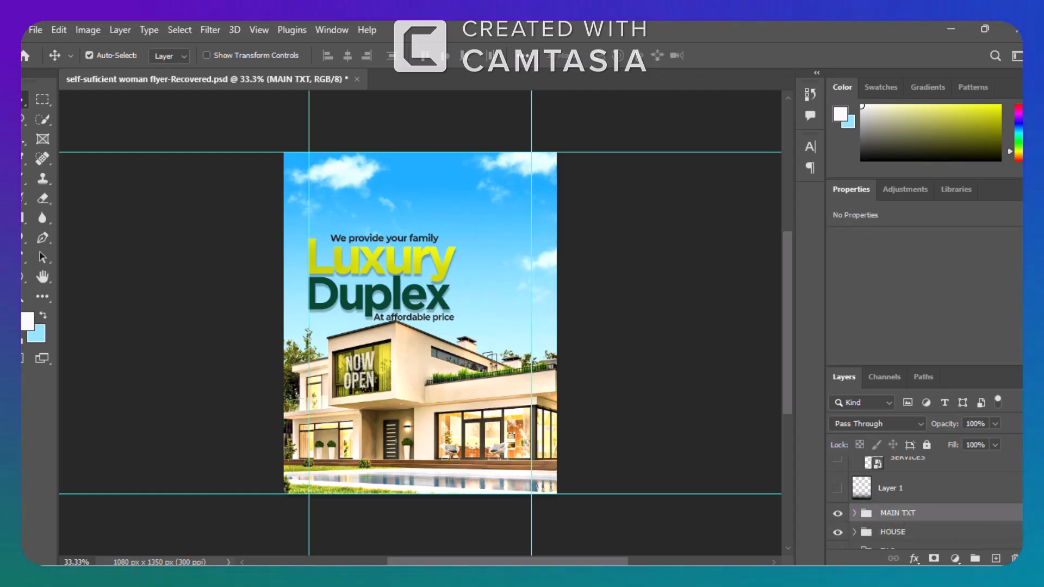
Show the TAG seal image and the Layer 2 highlight above it inside the TAG group.
scroll(923, 505, "down", 2)
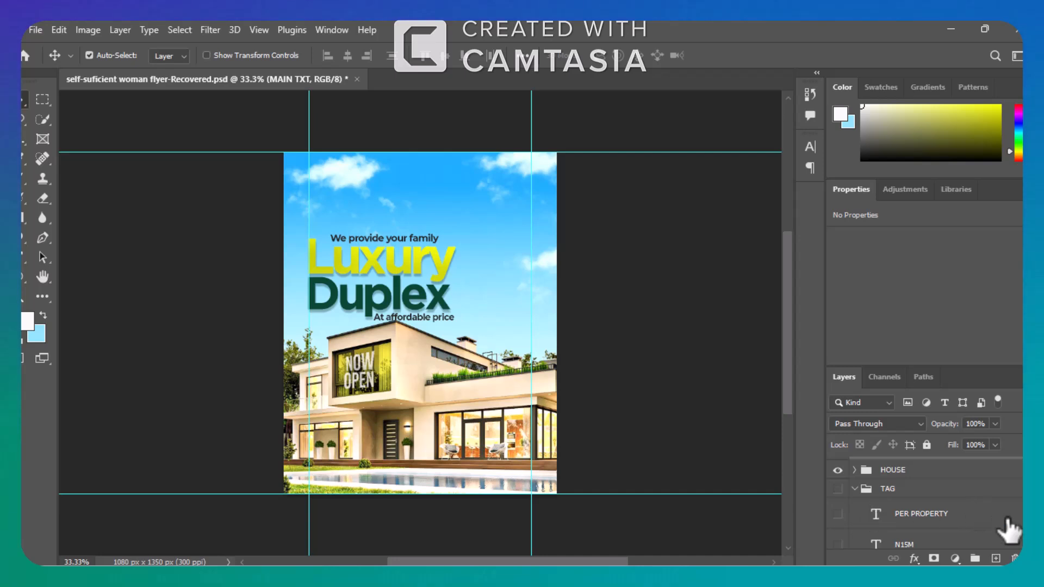
scroll(924, 506, "down", 3)
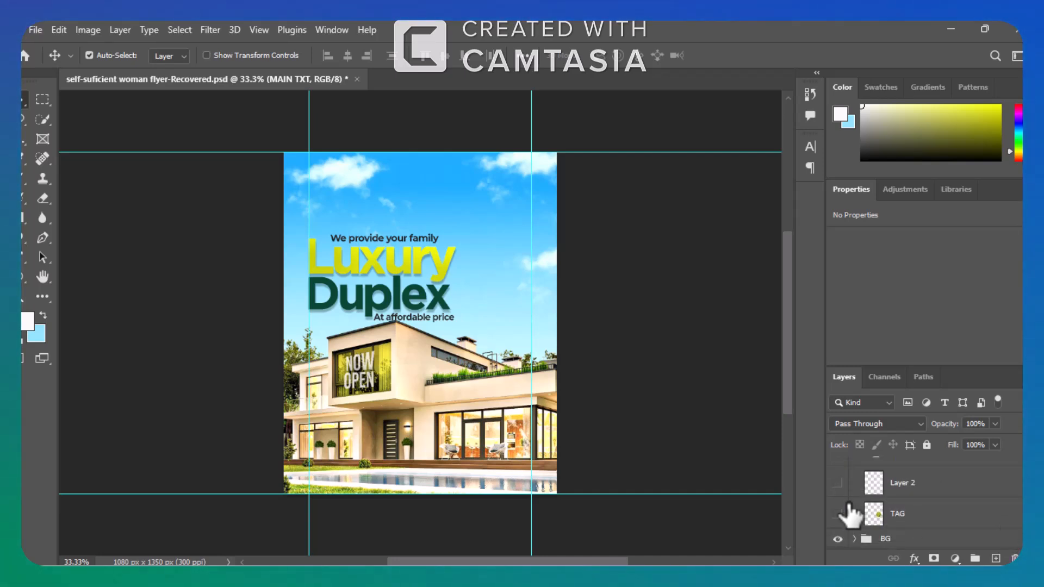
left_click(837, 513)
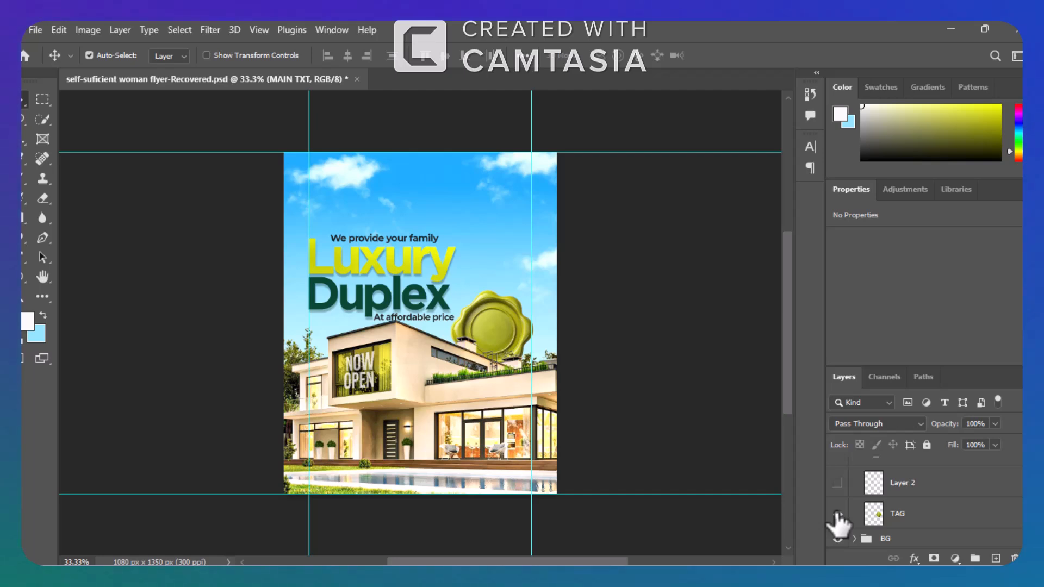
left_click(838, 482)
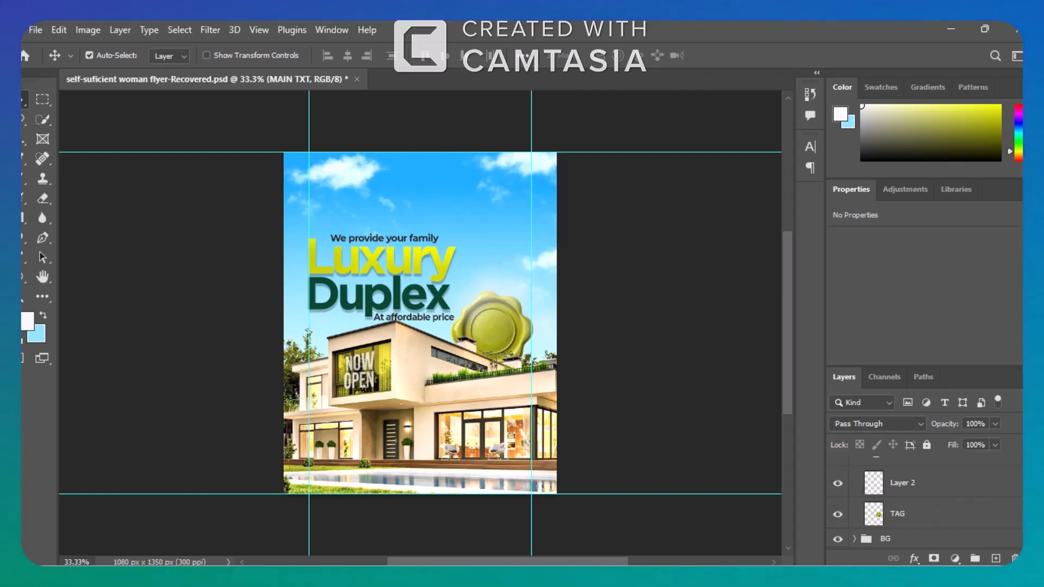
Show the N15M and PER PROPERTY text layers on the seal and collapse the TAG group.
scroll(924, 505, "up", 2)
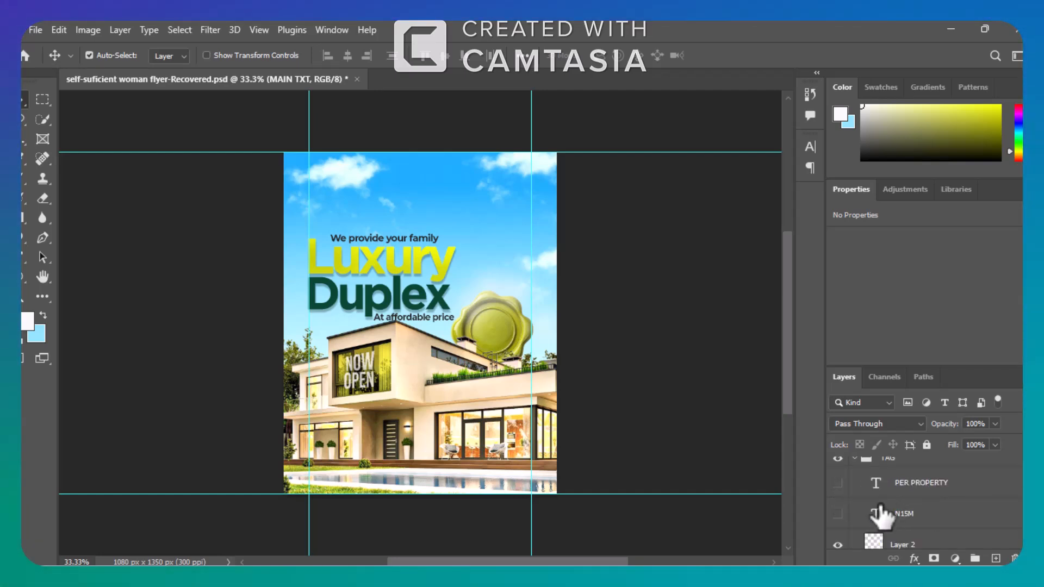
left_click(839, 514)
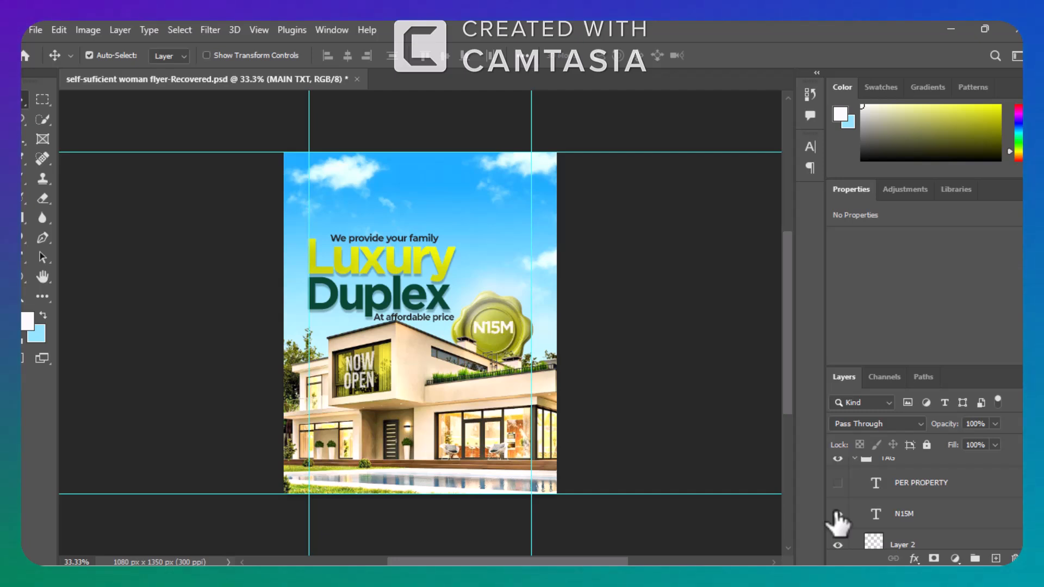
left_click(837, 483)
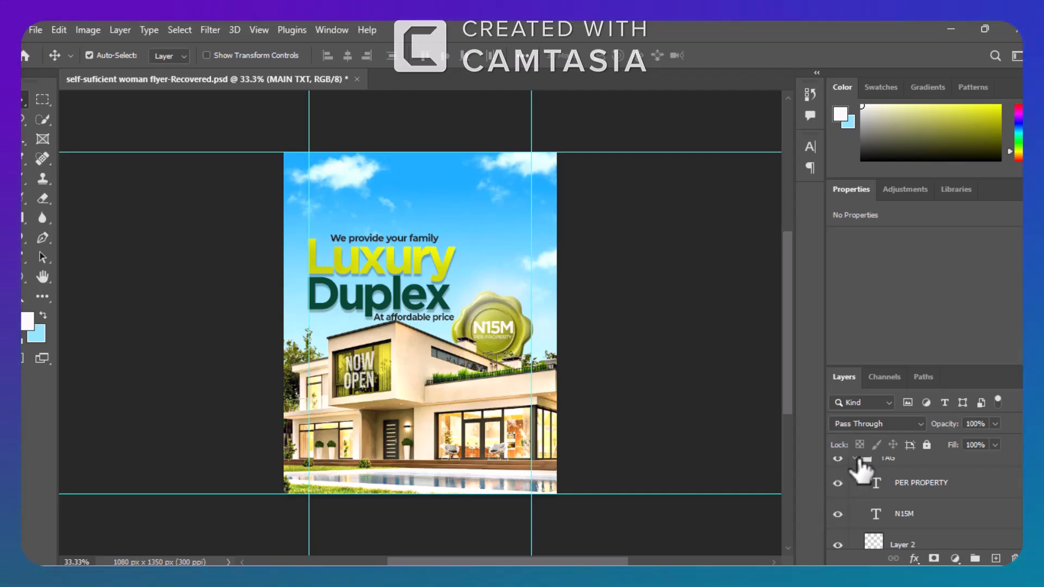
left_click(855, 459)
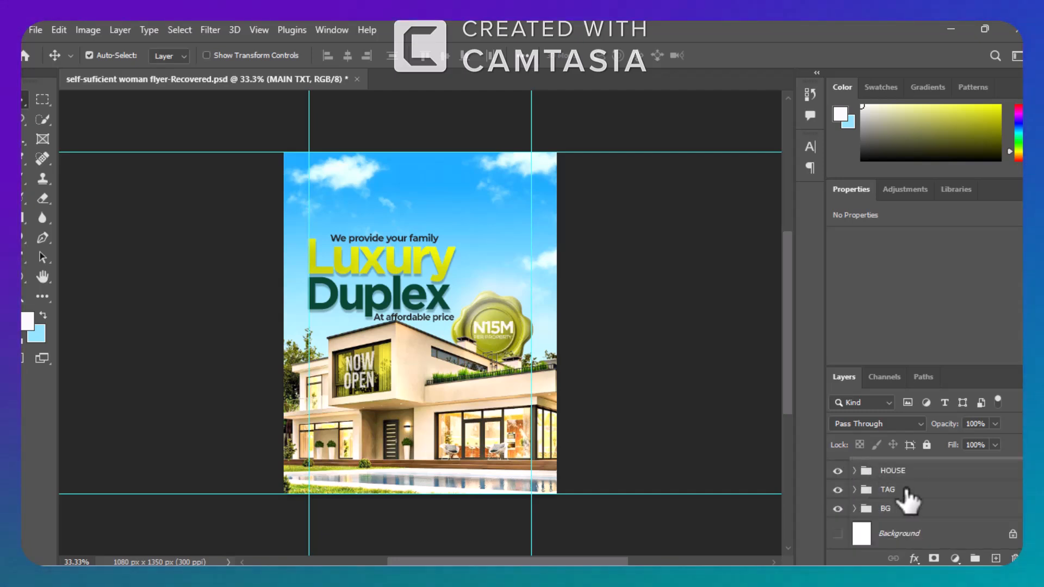
Show the Layer 1 dark gradient above MAIN TXT and the SERVICES icon layer.
scroll(924, 500, "up", 2)
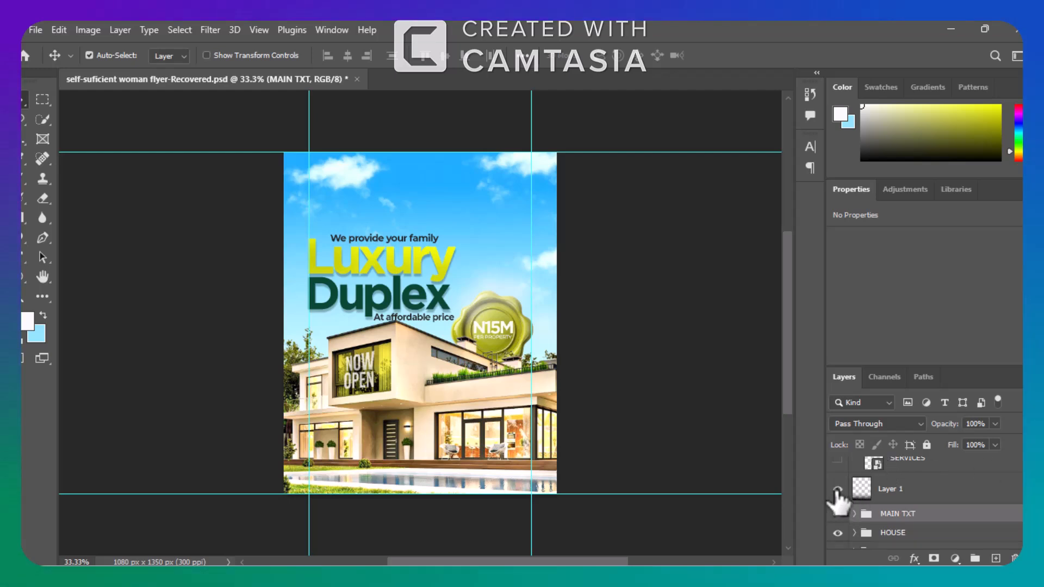
left_click(837, 489)
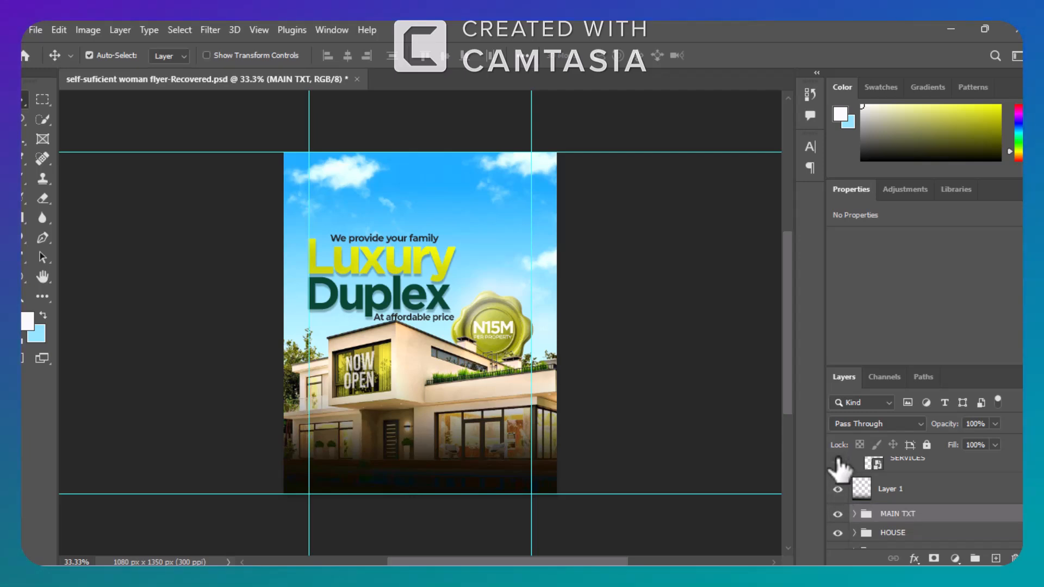
left_click(837, 461)
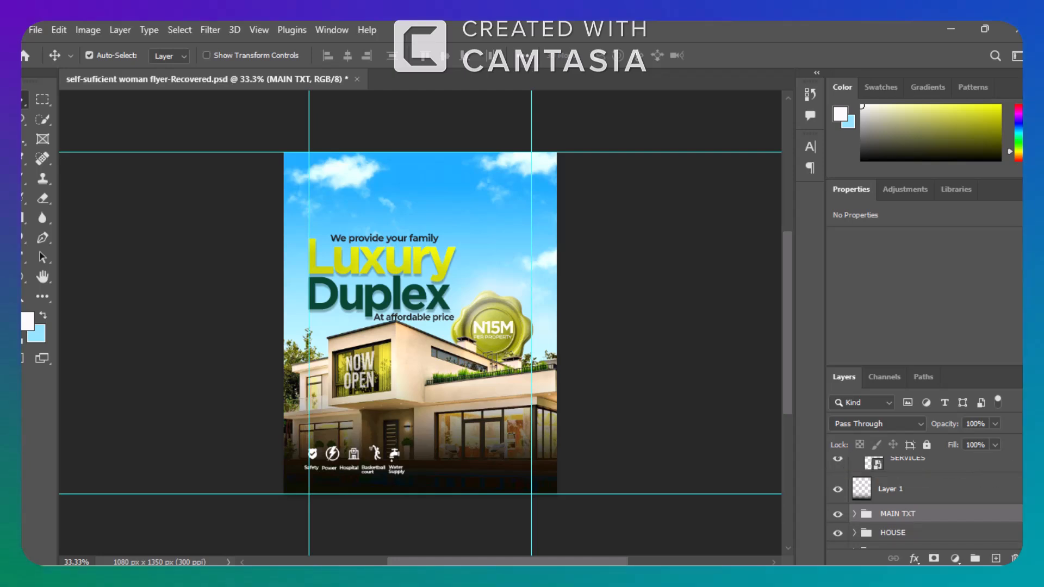
Show the Rectangle 1 shape and the Estate Features text above the service icons, and collapse the FEATURES group.
scroll(946, 467, "up", 2)
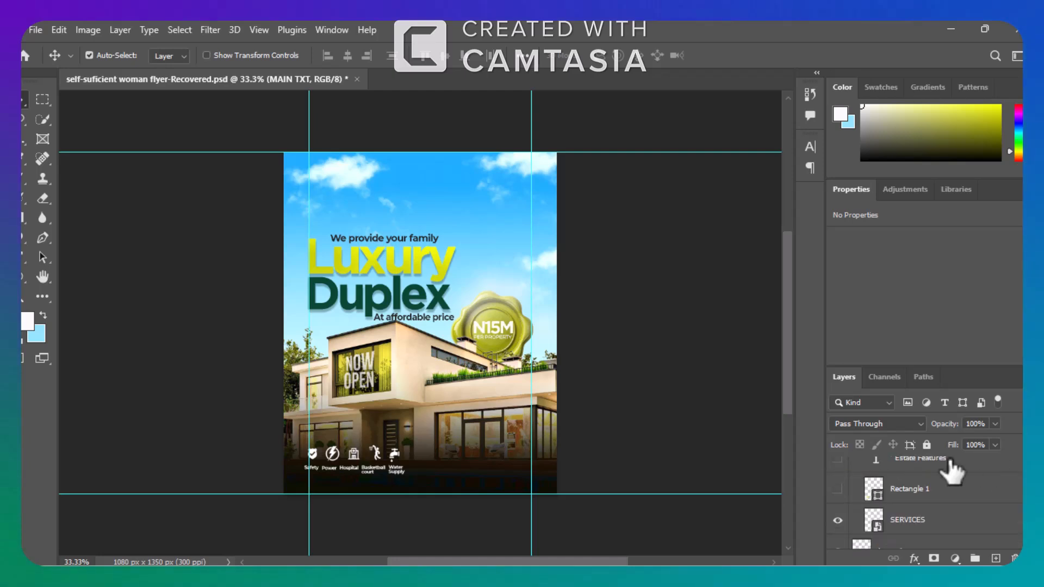
left_click(838, 489)
left_click(838, 459)
key("ctrl+plus")
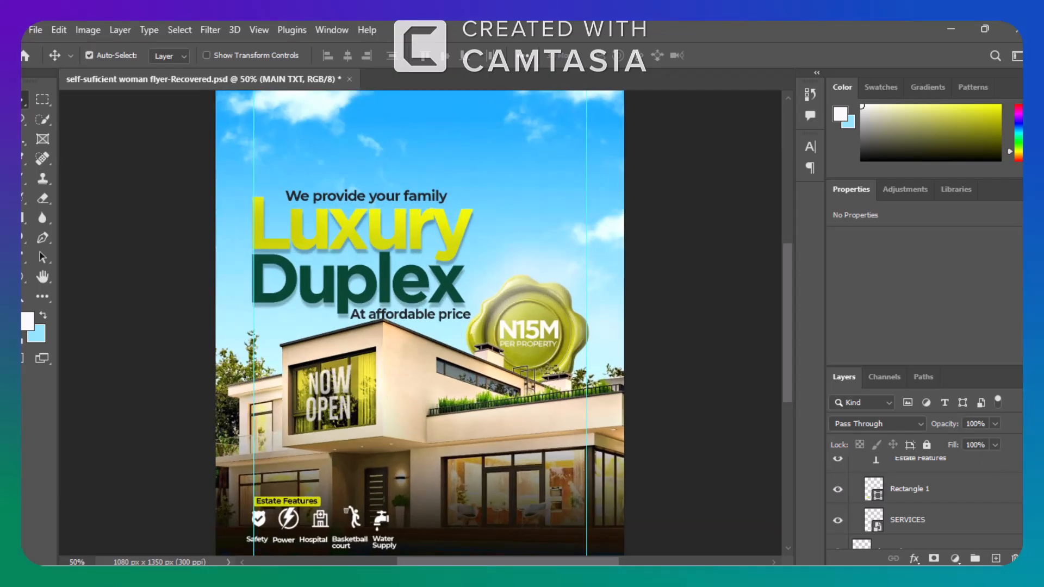
left_click_drag(788, 383, 785, 413)
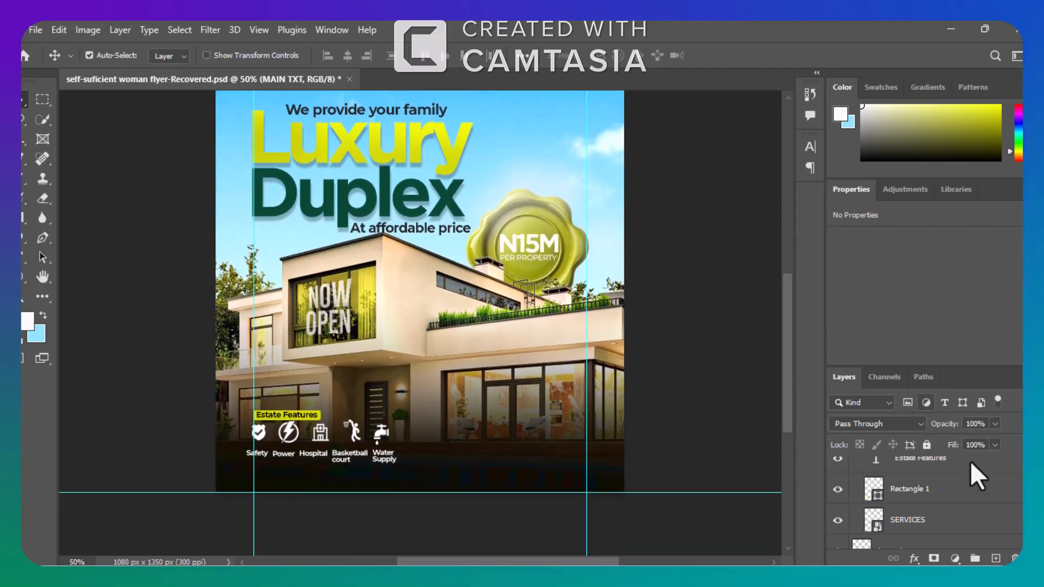
scroll(924, 500, "up", 2)
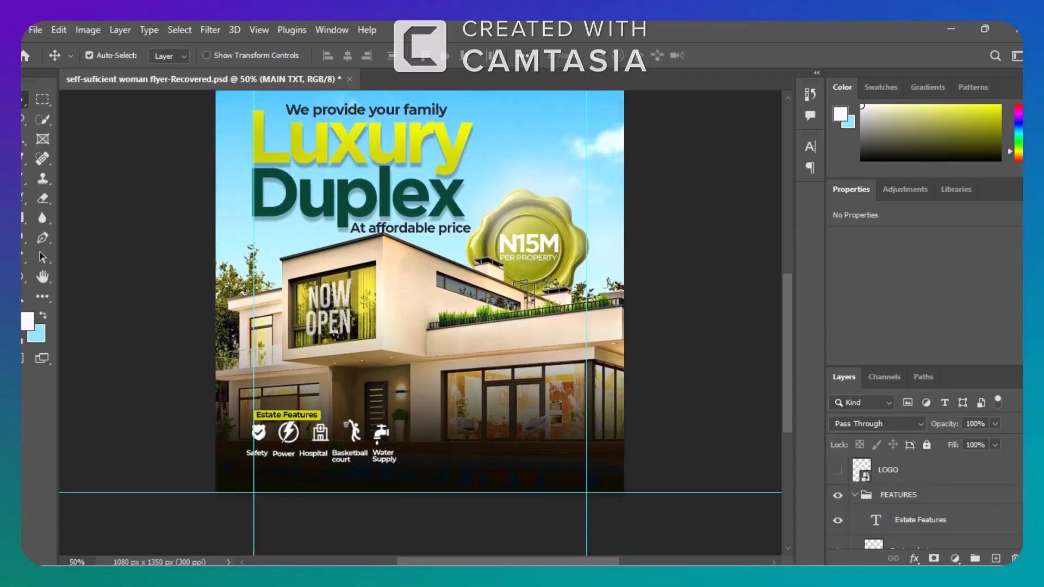
left_click(854, 494)
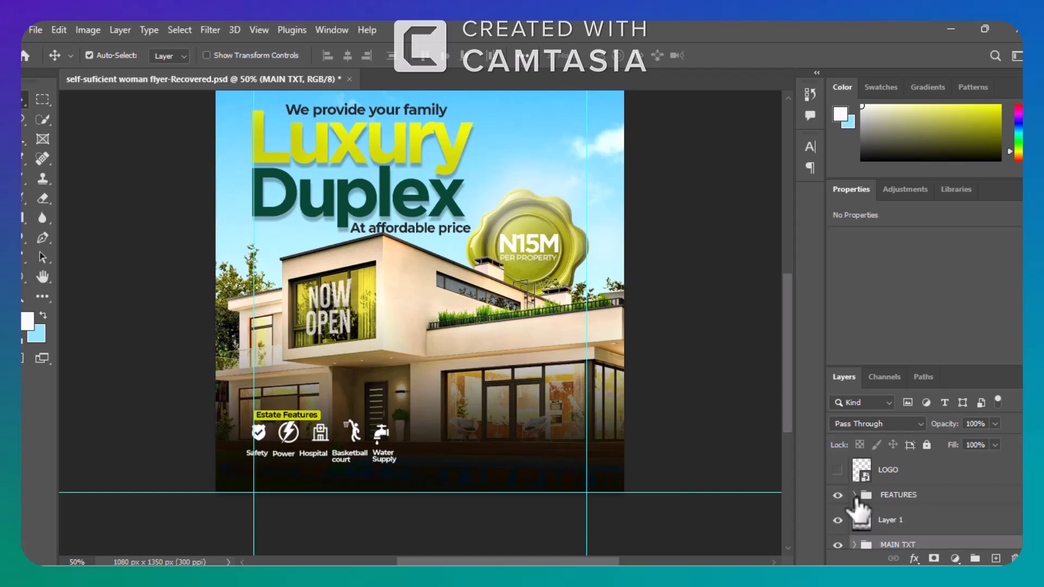
Show the LOGO layer above the FEATURES group and the LOCATION ICON layer above it.
left_click(838, 495)
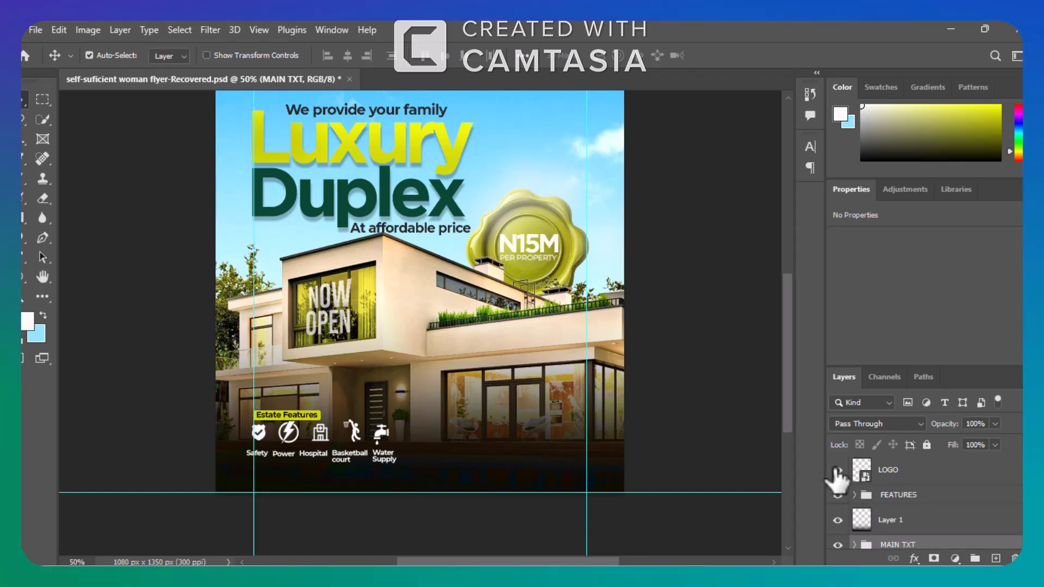
mouse_move(782, 345)
left_mouse_down()
mouse_move(783, 317)
mouse_move(782, 331)
left_mouse_up()
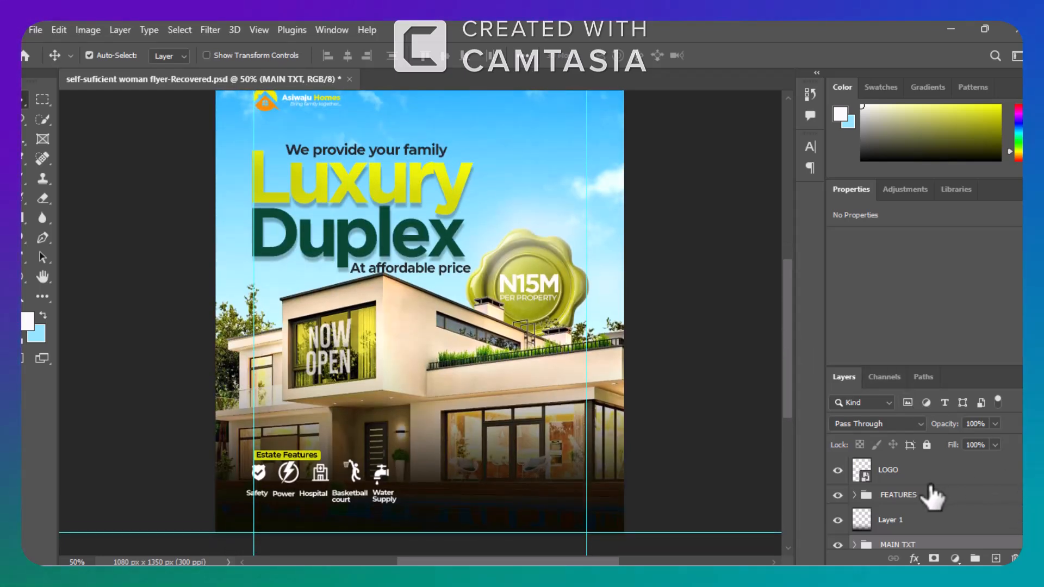
scroll(924, 500, "up", 2)
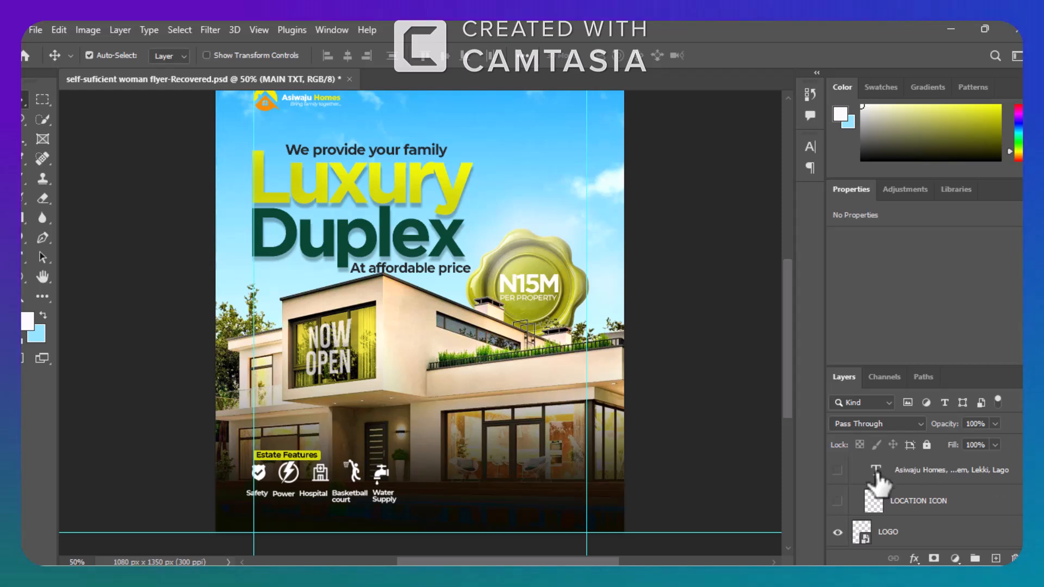
left_click(836, 500)
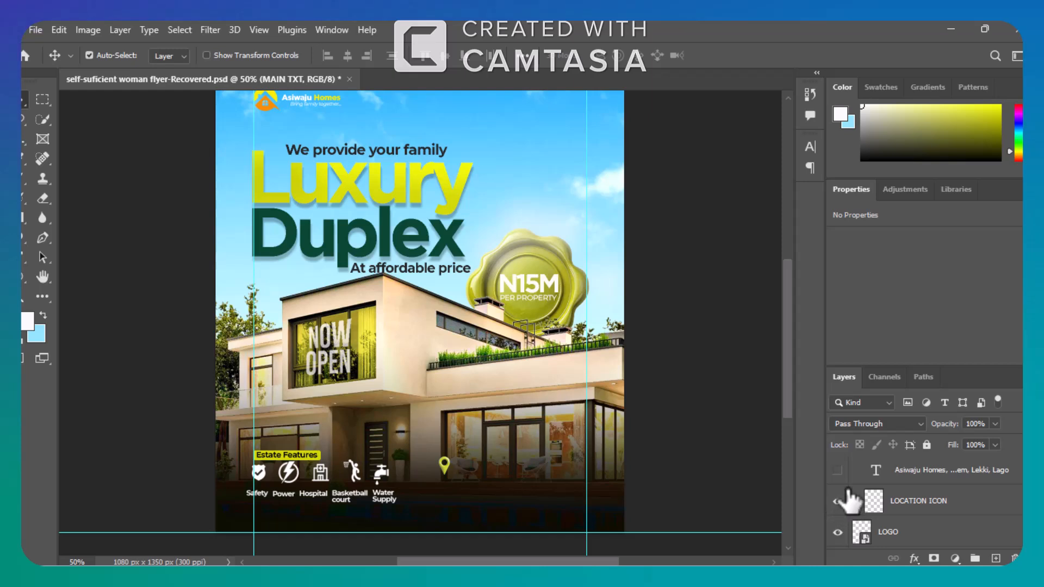
Show the address text layer, the For more eenquiries text layer and the phone number text layer in the DETAILS group.
left_click(837, 469)
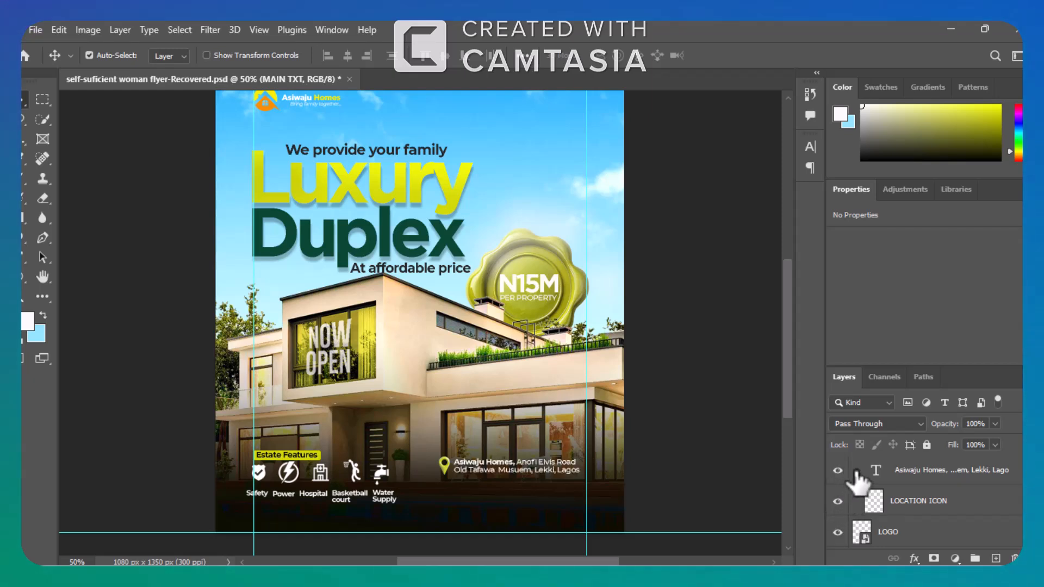
scroll(924, 500, "up", 2)
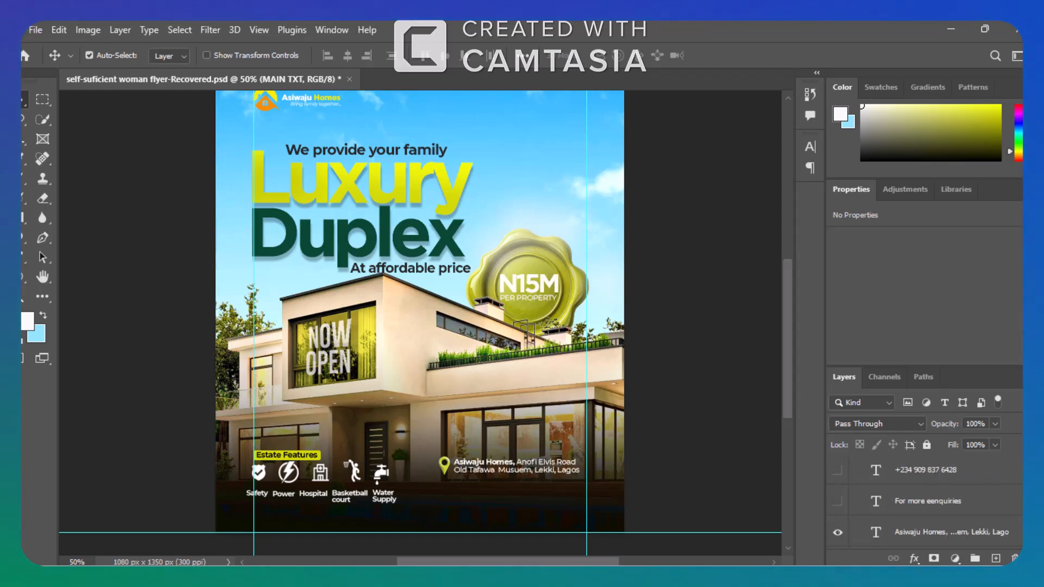
left_click(837, 501)
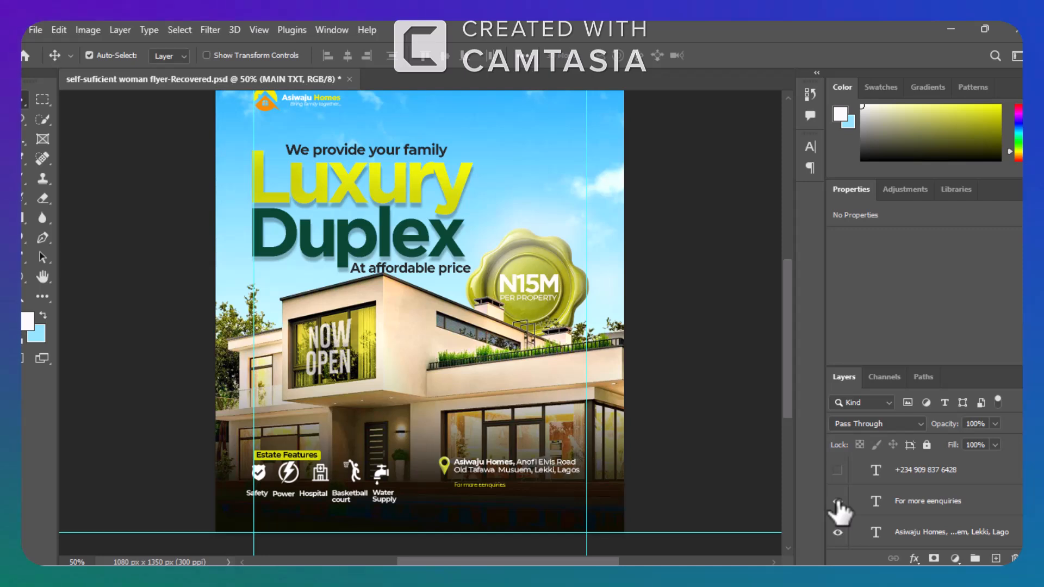
left_click(837, 471)
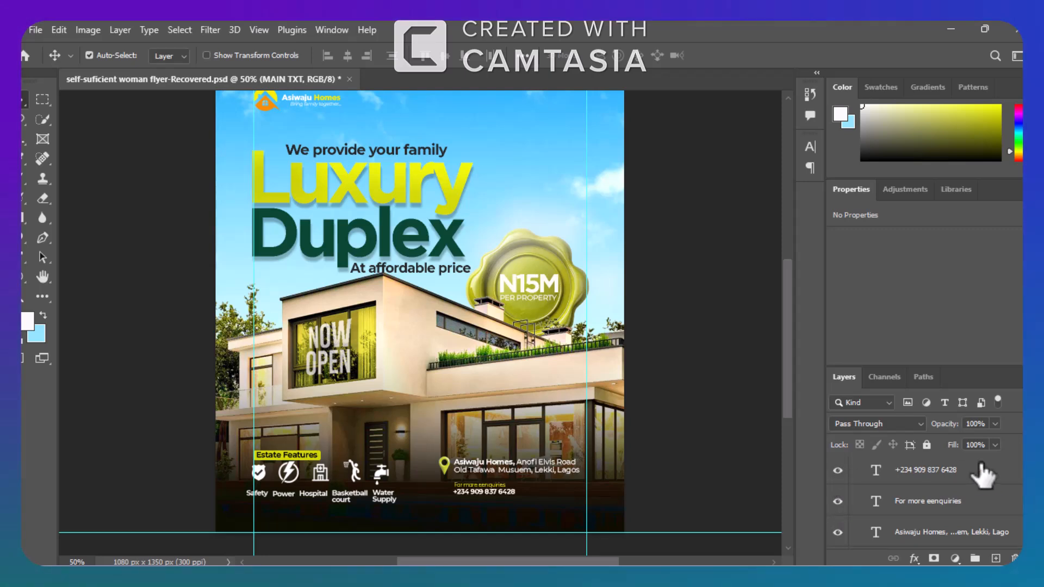
Show the telephone icon layer beside the contact text and collapse the DETAILS group.
scroll(924, 489, "up", 2)
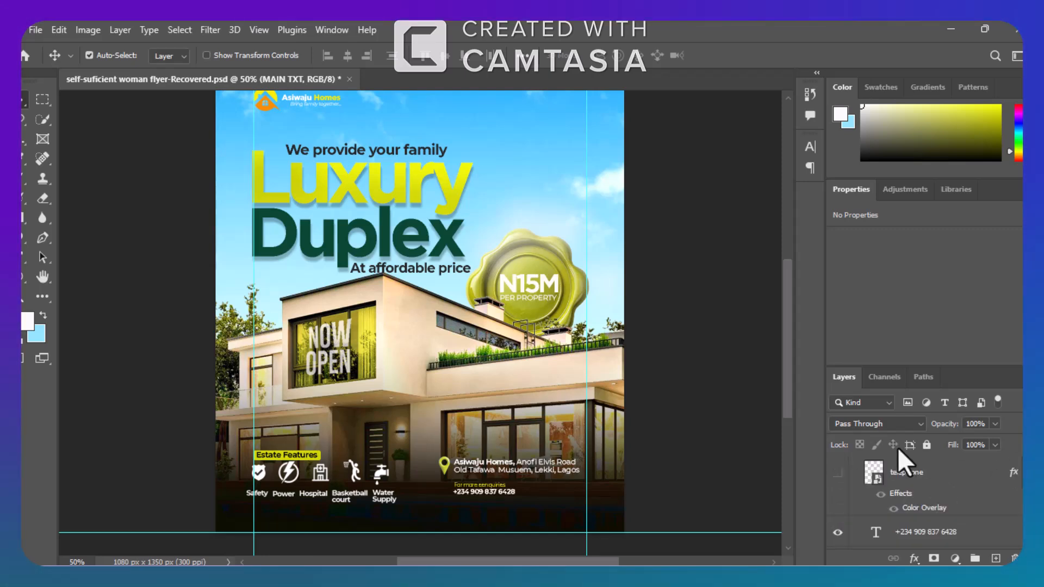
left_click(837, 472)
scroll(924, 500, "up", 2)
scroll(924, 500, "up", 2)
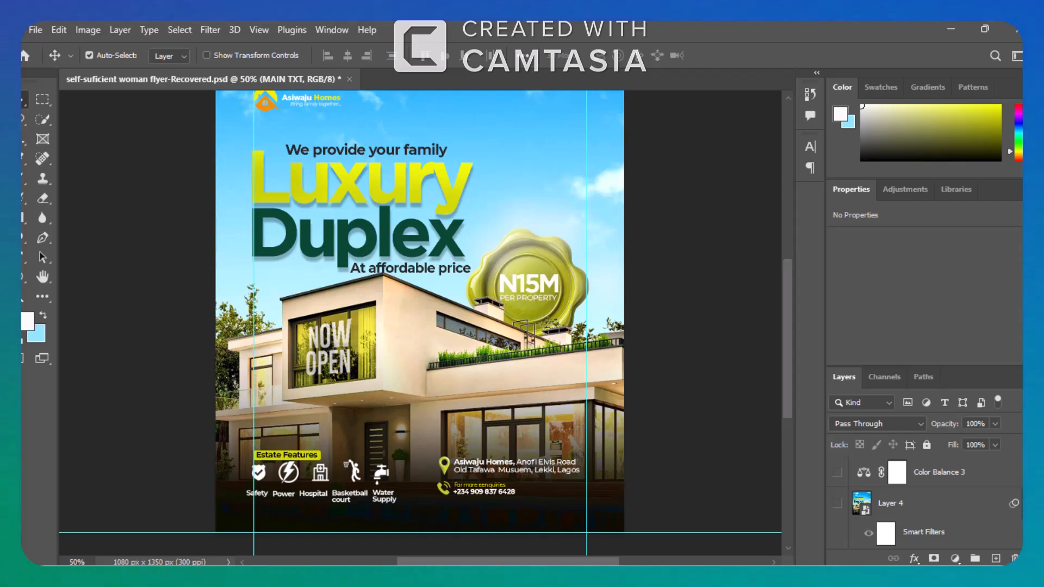
scroll(897, 511, "down", 2)
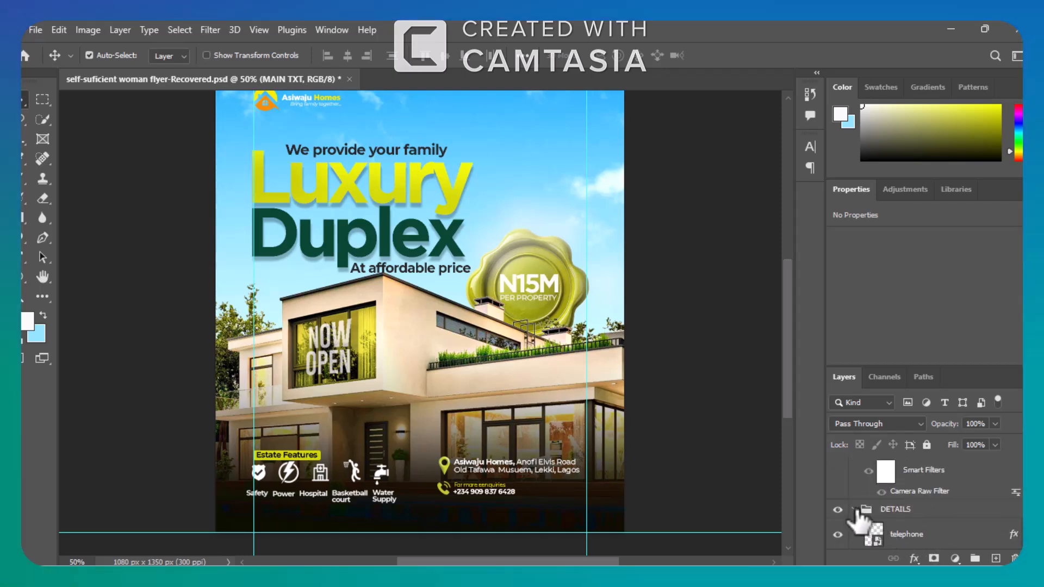
left_click(854, 510)
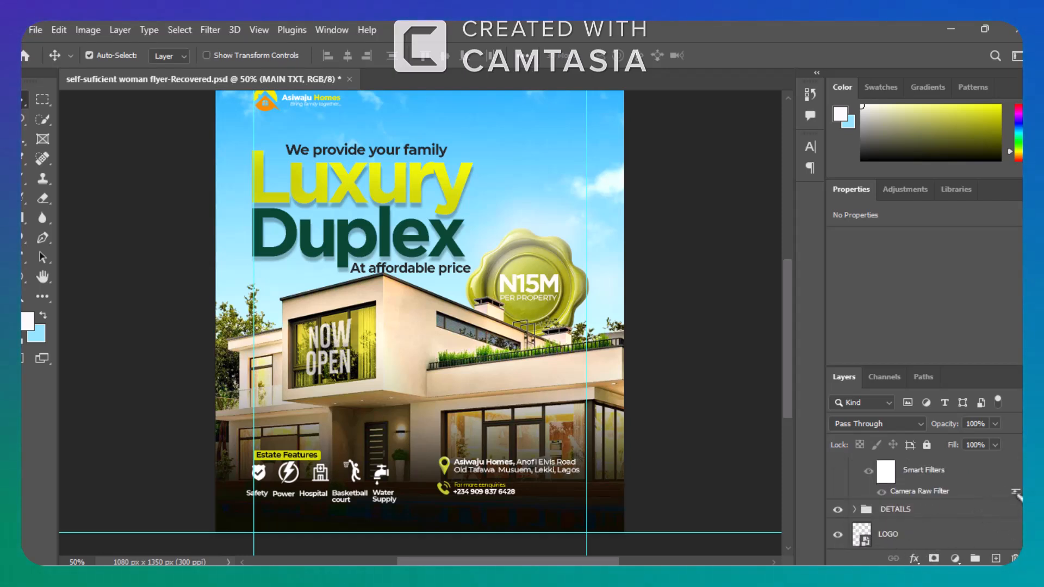
Stamp all visible layers into a new layer above the DETAILS group and convert it to a smart object.
scroll(1015, 517, "up", 2)
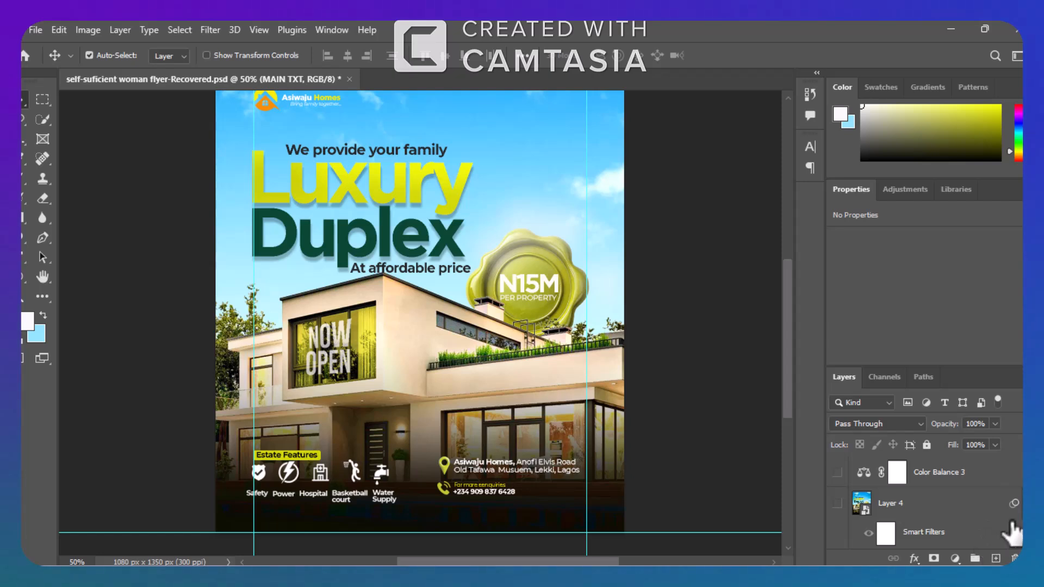
scroll(924, 506, "down", 2)
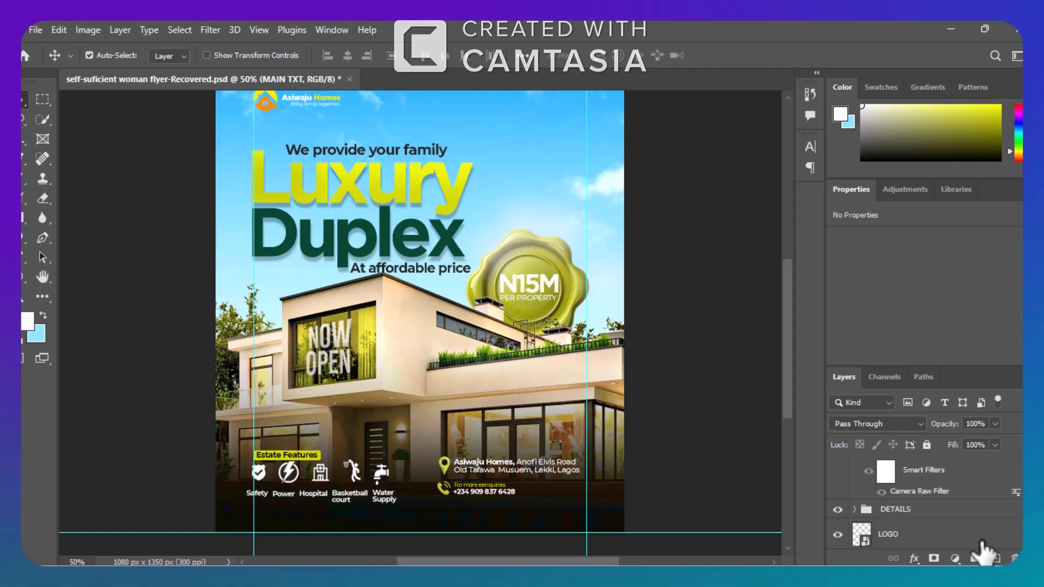
left_click(938, 511)
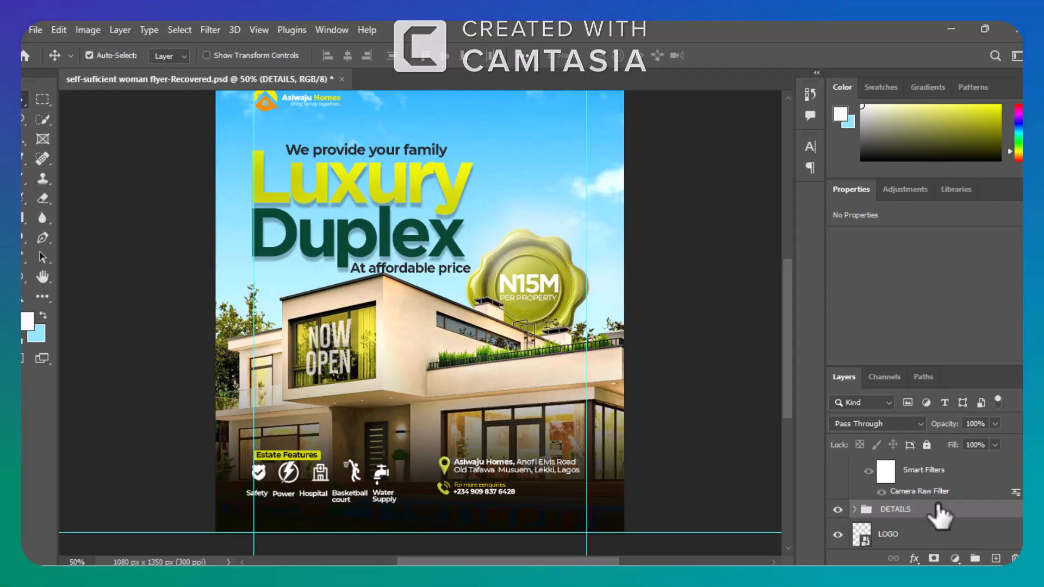
key("ctrl")
key("ctrl+shift+alt+e")
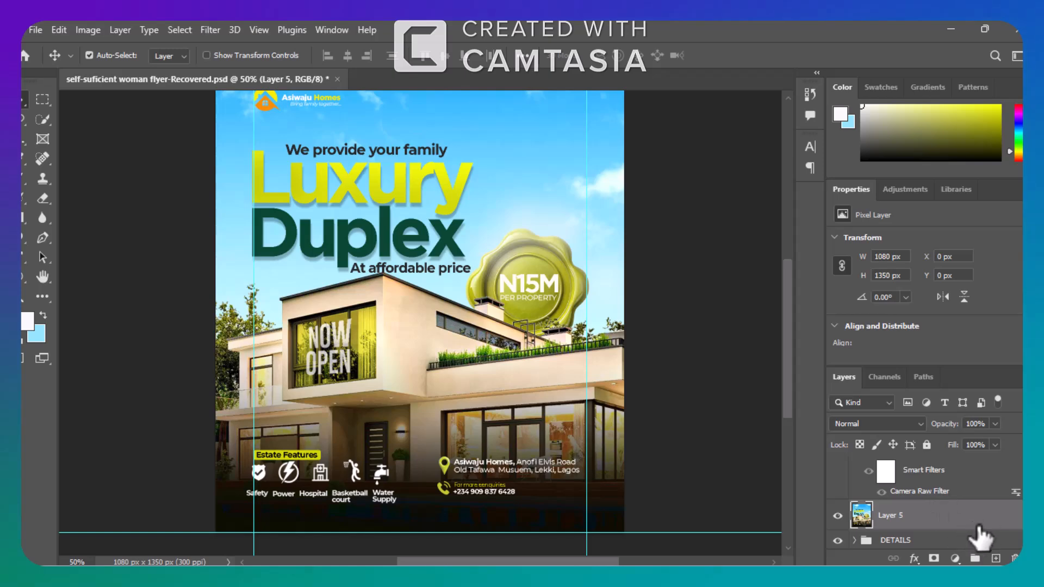
right_click(943, 514)
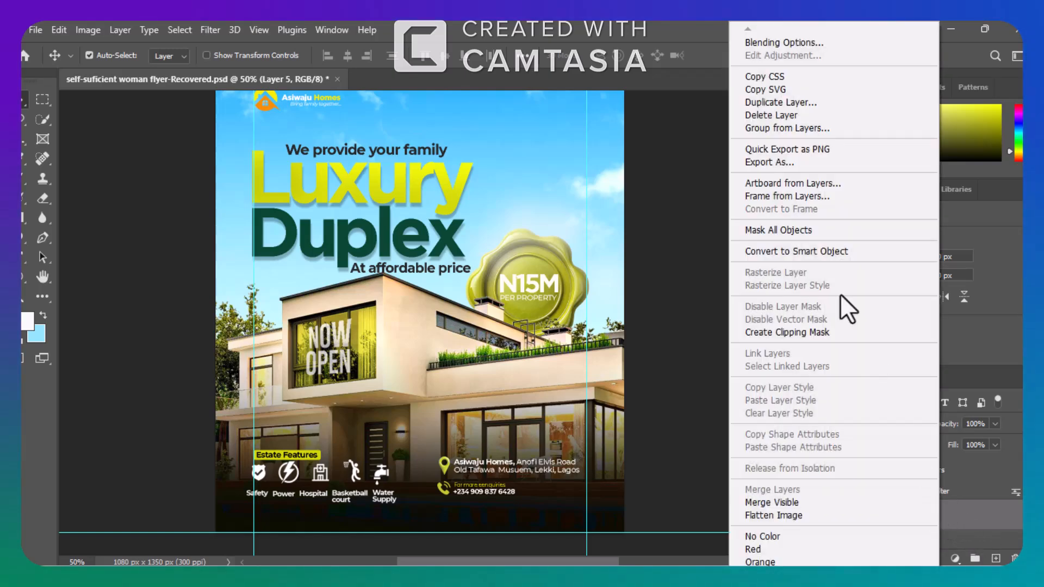
left_click(797, 250)
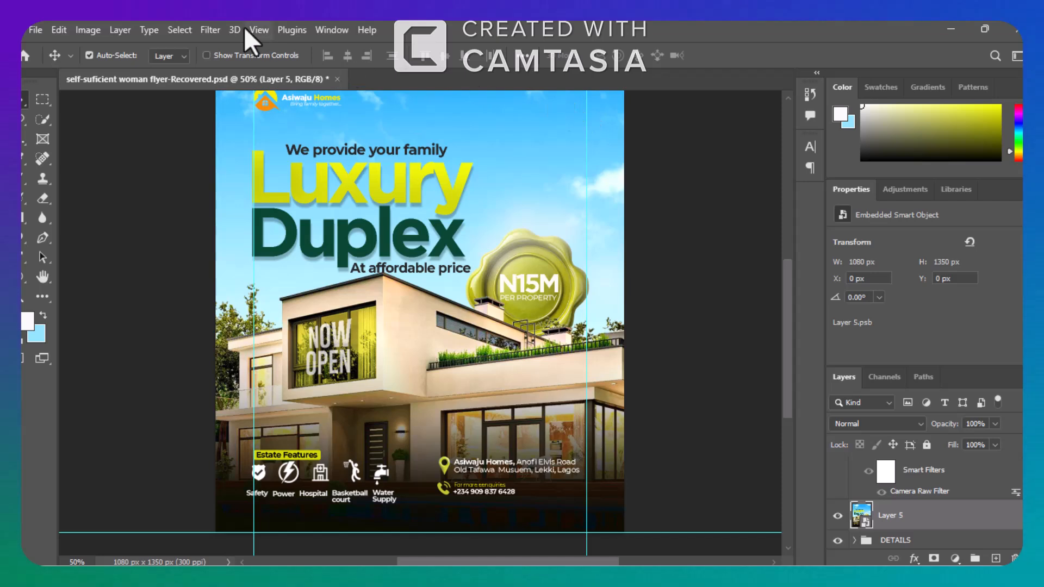
Start the Camera Raw Filter on the stamped smart object and set Texture to +62 in the Basic adjustments.
left_click(213, 29)
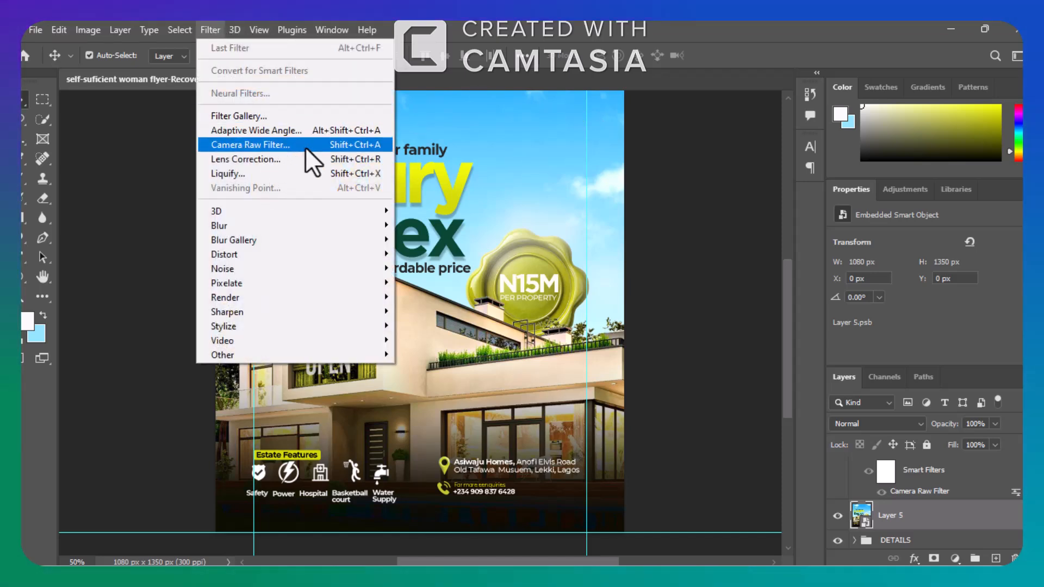
left_click(262, 144)
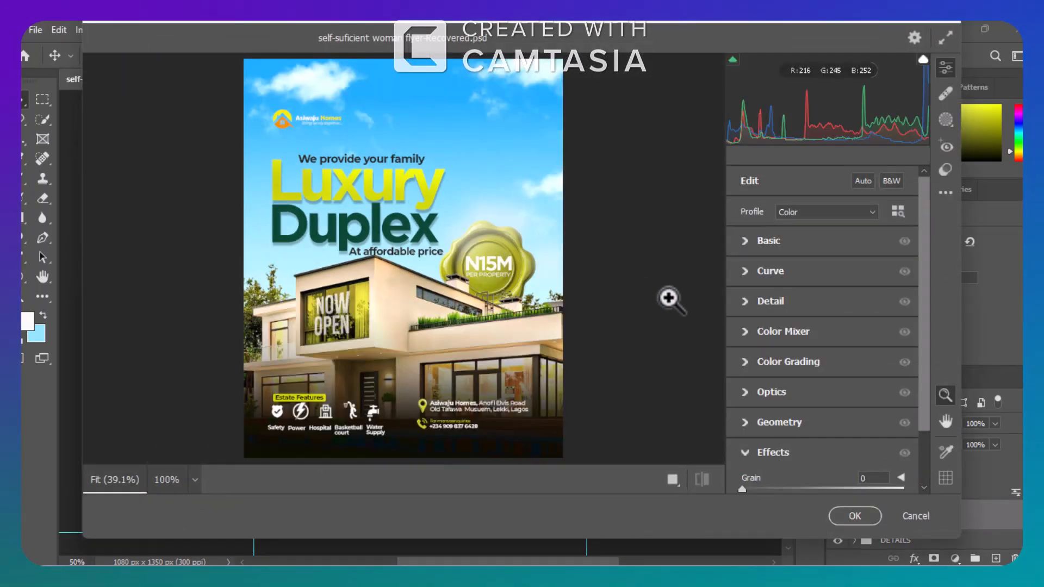
left_click(744, 240)
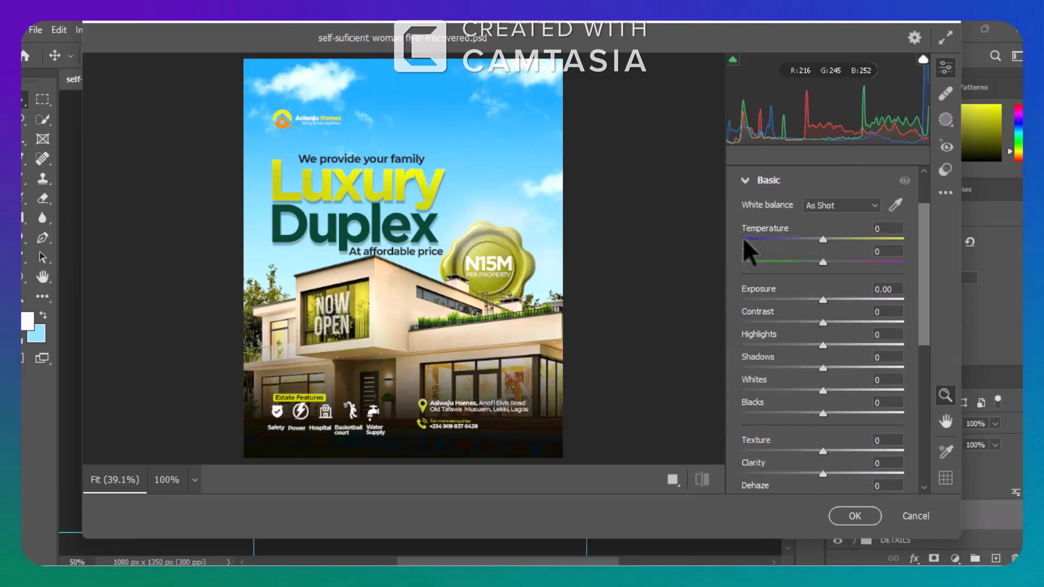
left_click(871, 450)
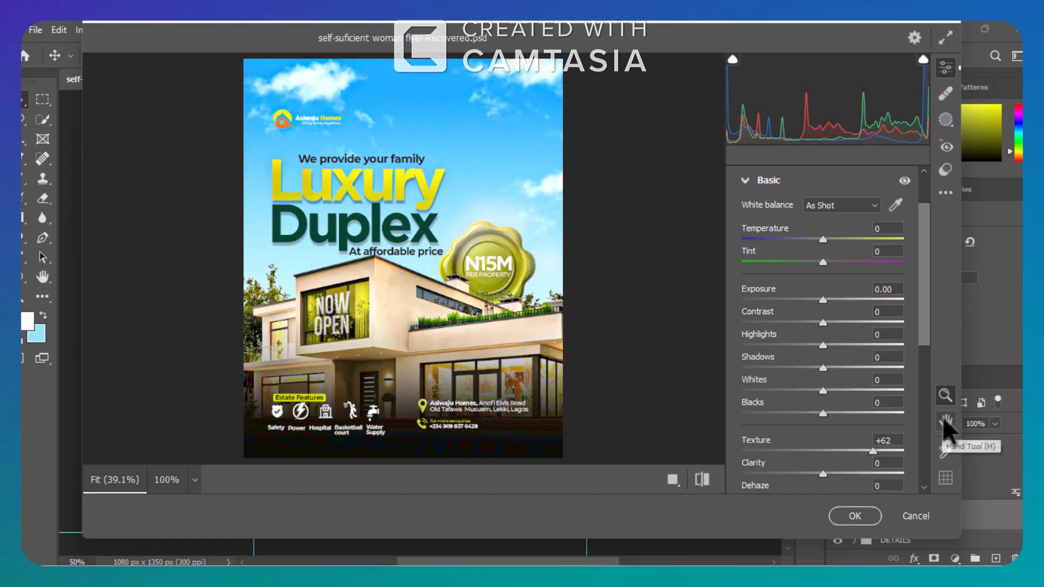
Set Sharpening to 13 in the Camera Raw Detail adjustments.
scroll(922, 484, "down", 3)
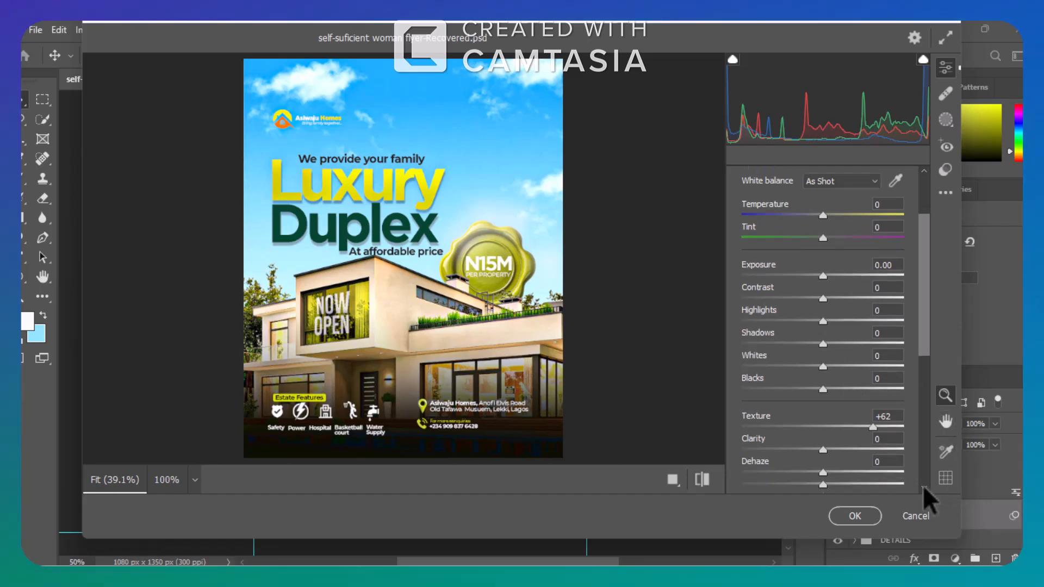
scroll(922, 485, "down", 3)
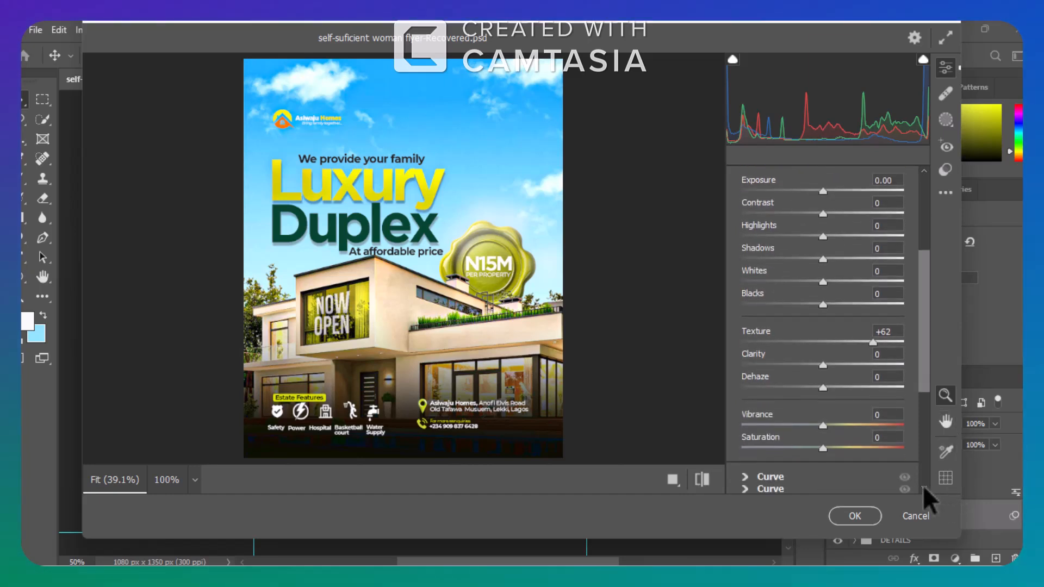
scroll(922, 485, "down", 3)
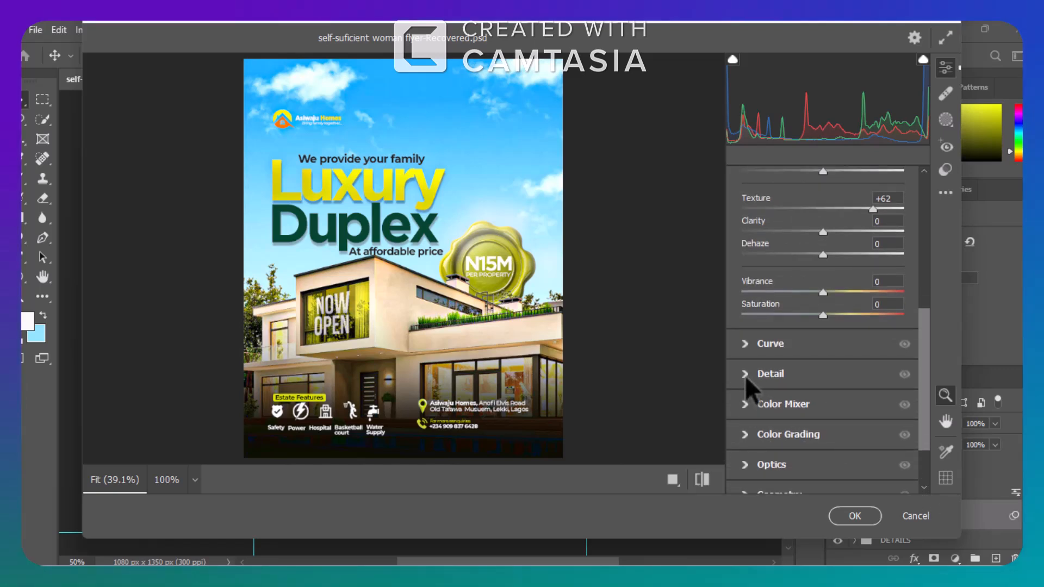
left_click(745, 375)
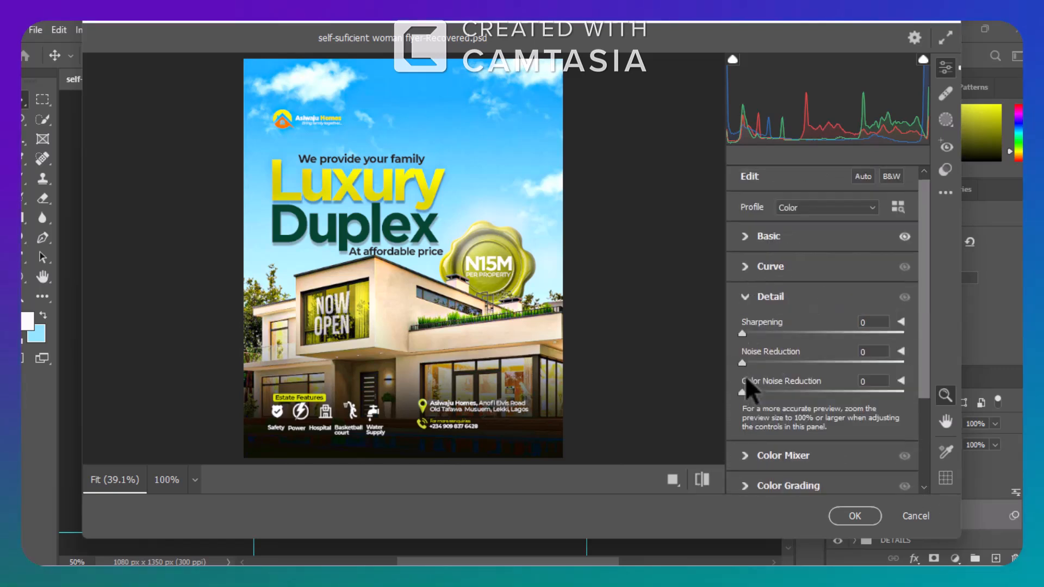
left_click(754, 332)
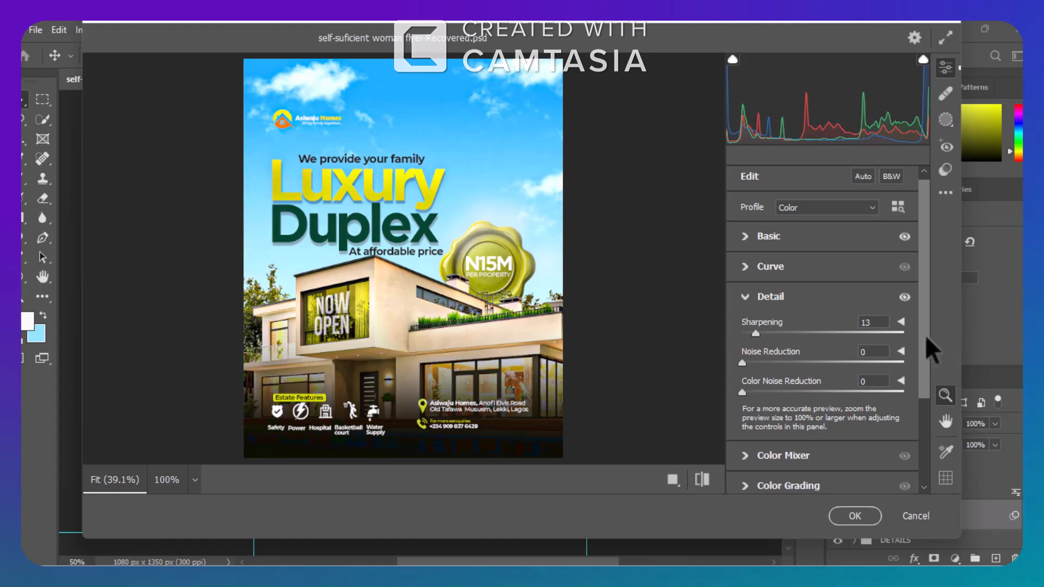
Set Vignetting to -36 in the Camera Raw Effects and apply the filter.
left_click_drag(924, 335, 936, 429)
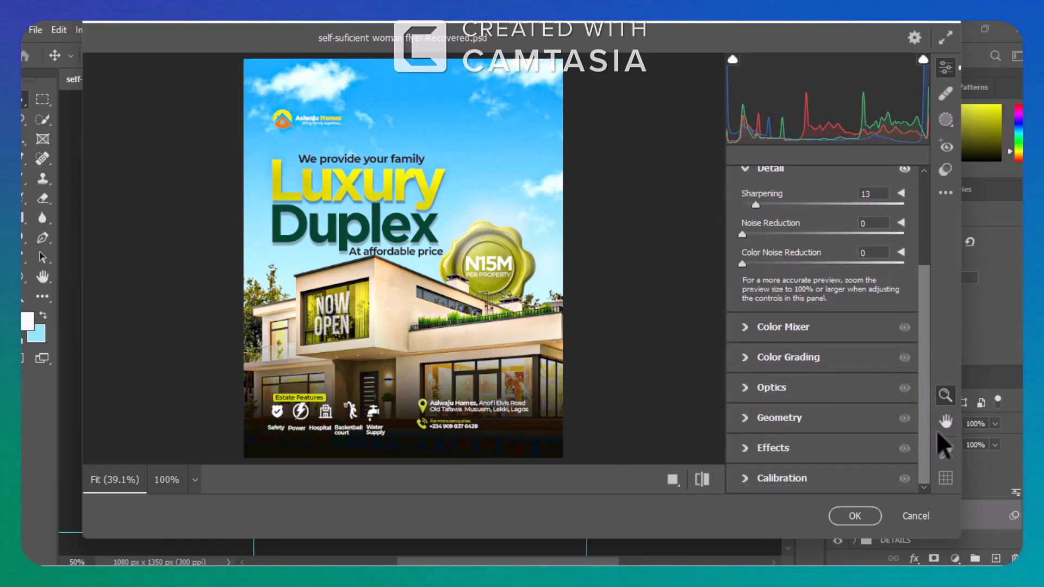
left_click(742, 447)
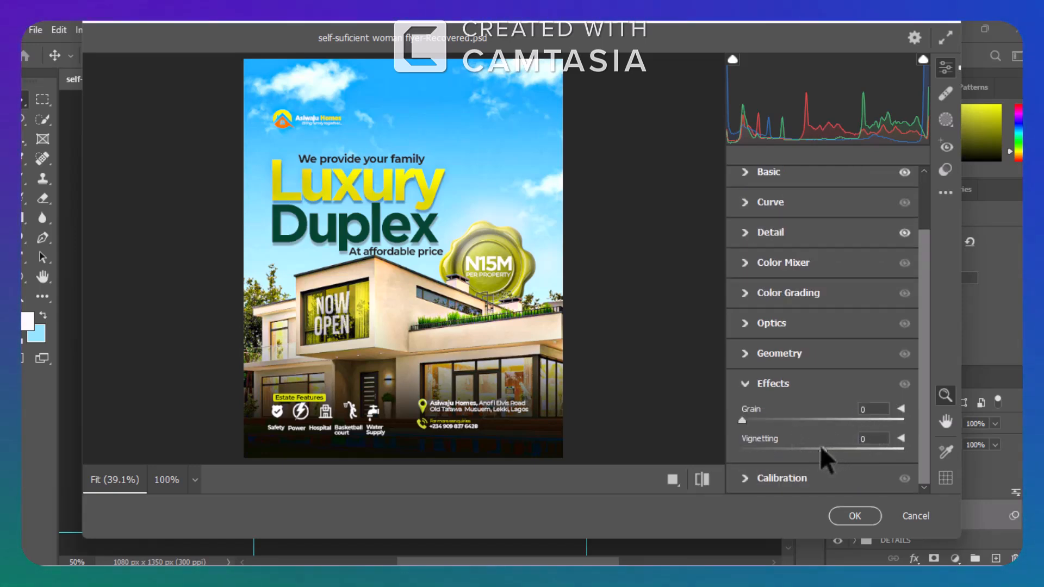
left_click_drag(824, 449, 810, 449)
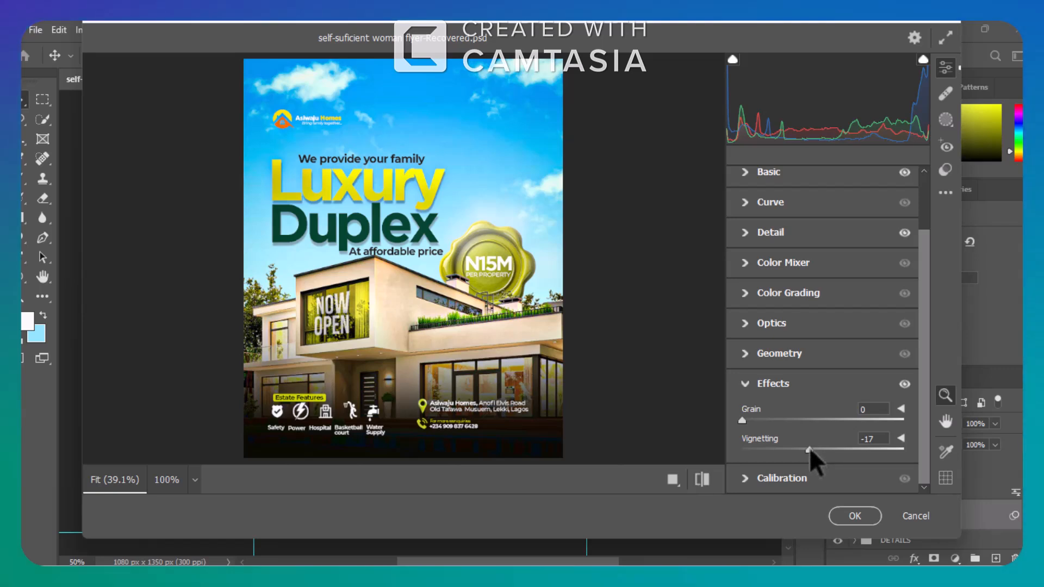
left_click_drag(809, 449, 791, 448)
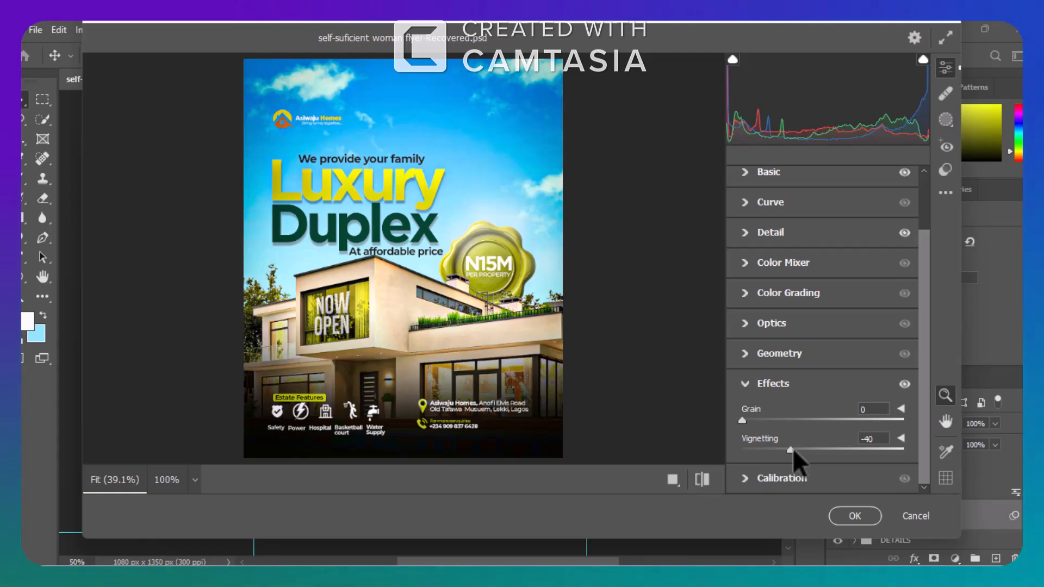
left_click_drag(791, 448, 794, 448)
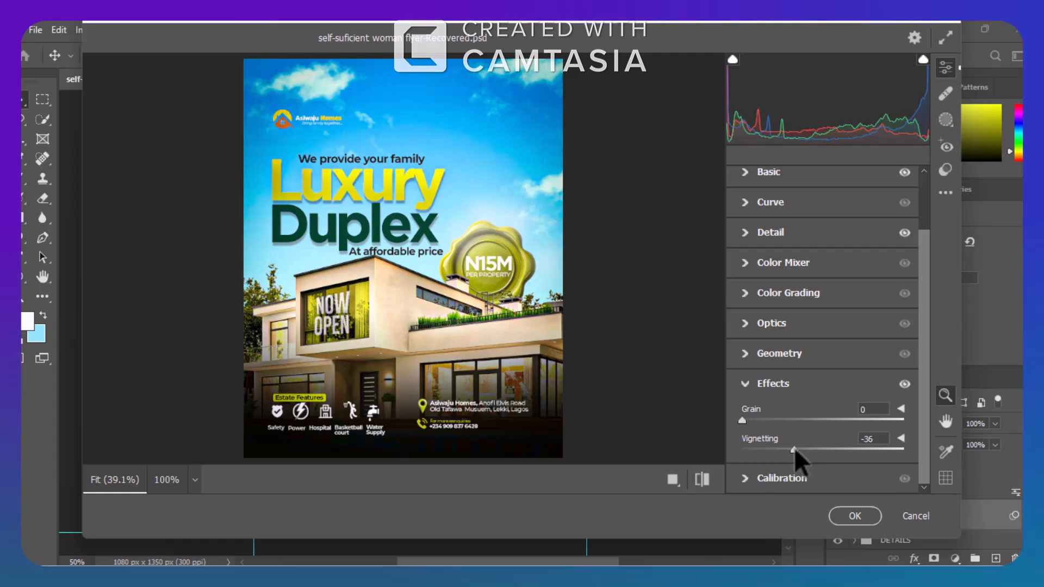
left_click(865, 515)
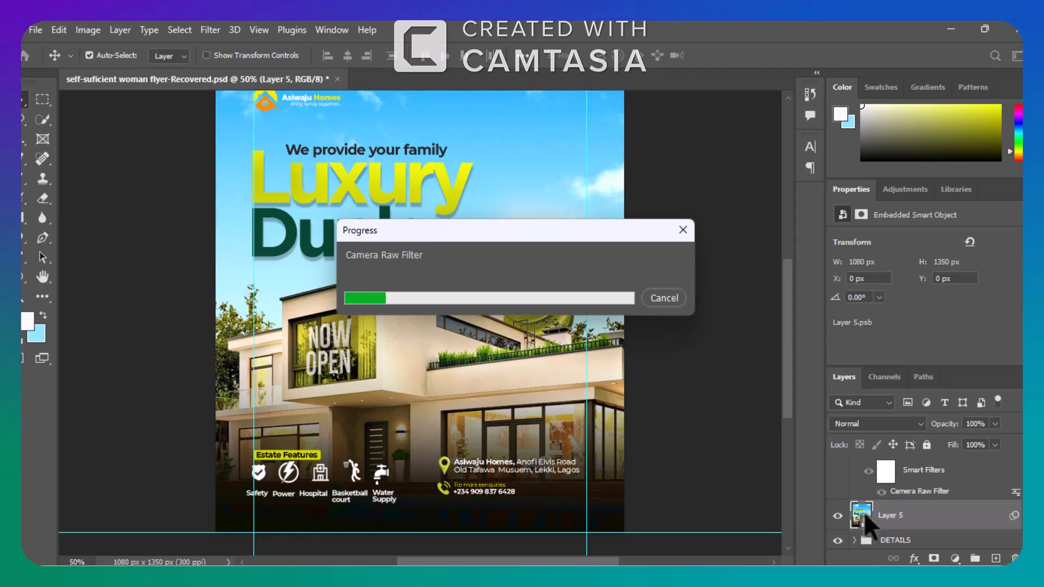
Add a Color Balance adjustment above the stamped layer with midtones at Cyan-Red +11, Magenta-Green +9 and Yellow-Blue -18.
left_click(955, 559)
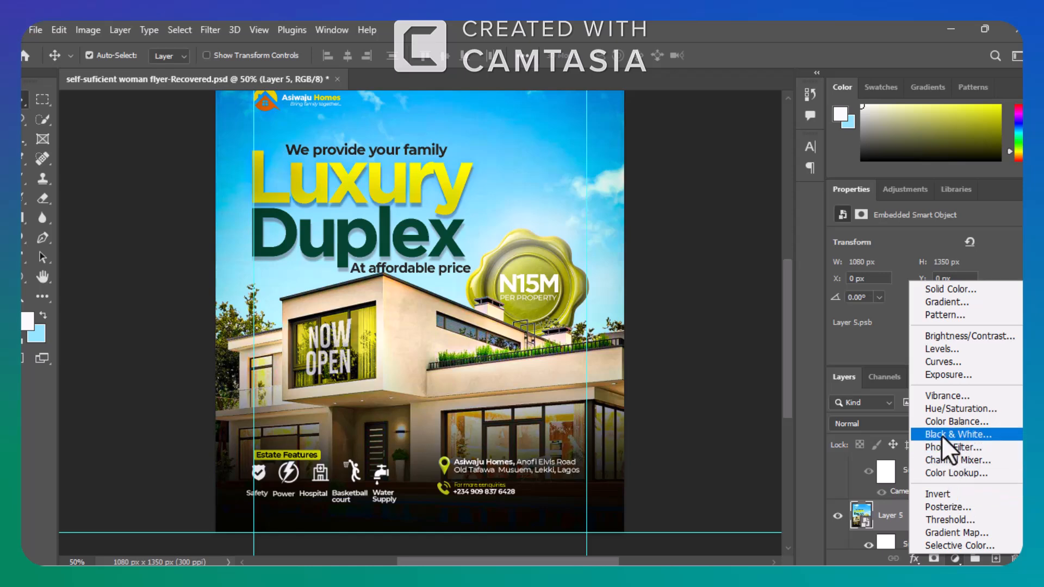
left_click(935, 421)
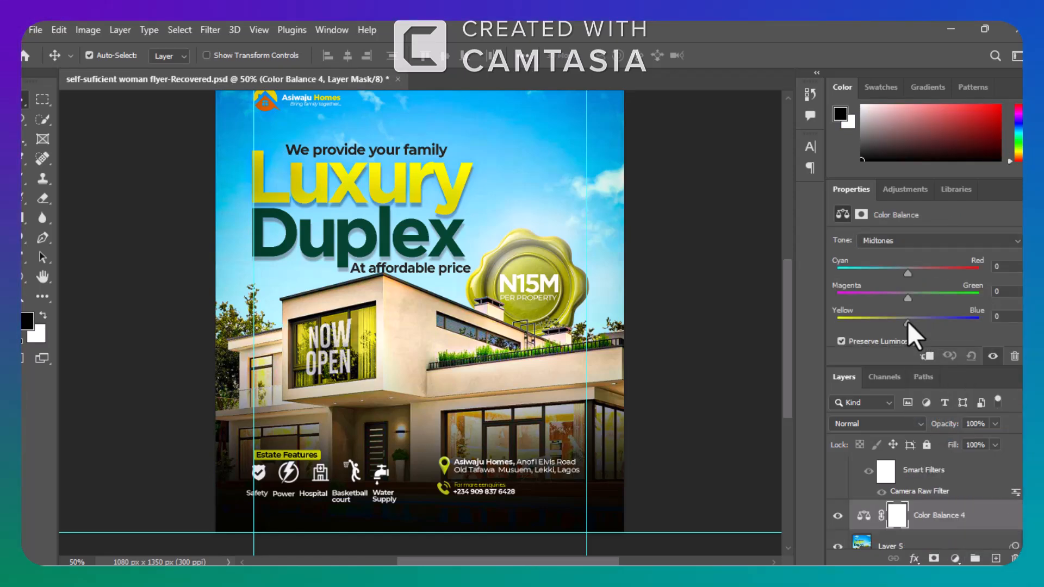
left_click_drag(907, 321, 905, 321)
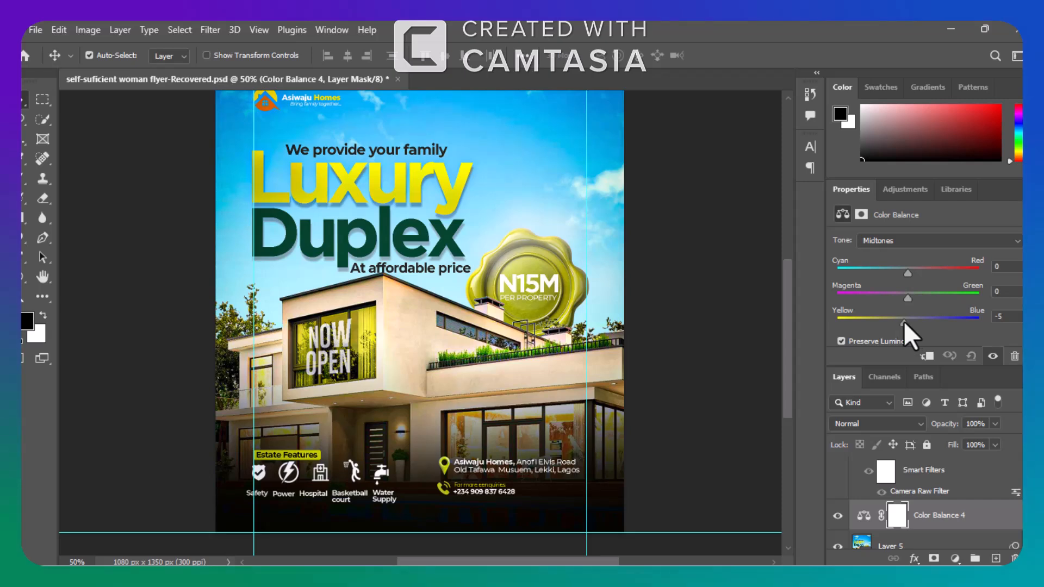
left_click_drag(902, 322, 913, 298)
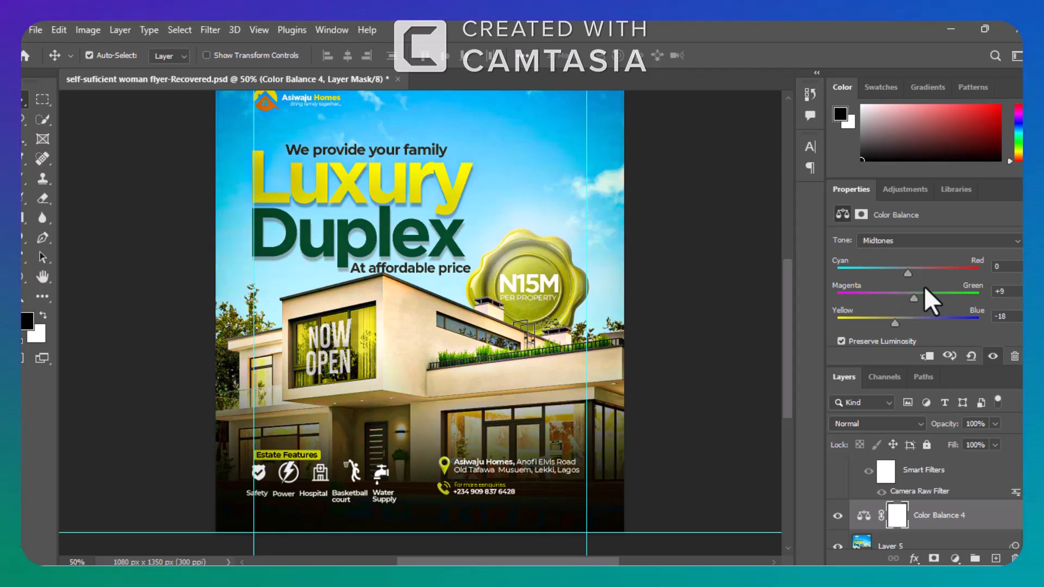
left_click_drag(908, 269, 915, 270)
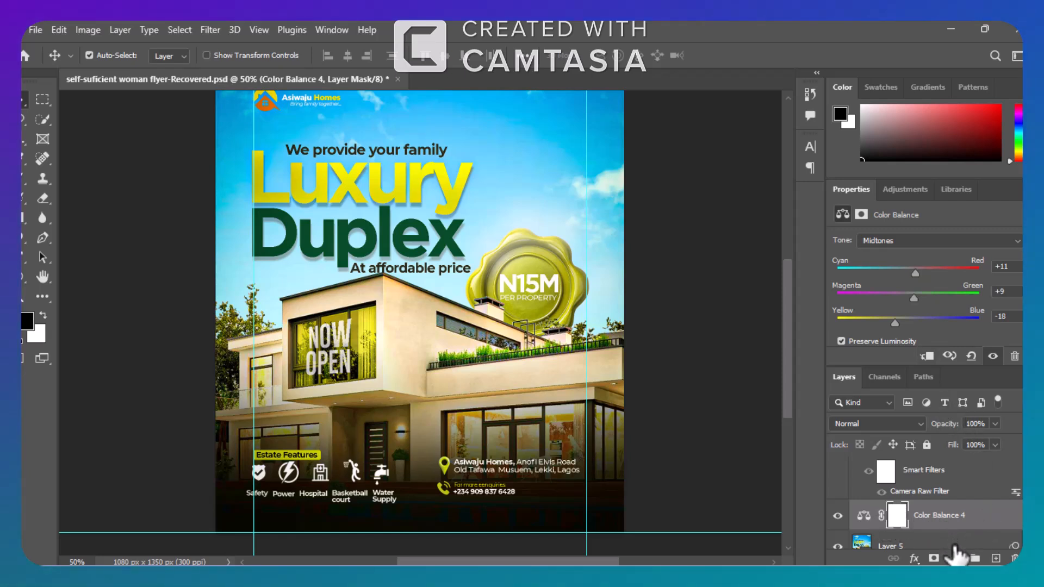
Delete the Color Balance 4 adjustment together with the stamped Layer 5.
key("ctrl")
left_click(954, 546, "ctrl")
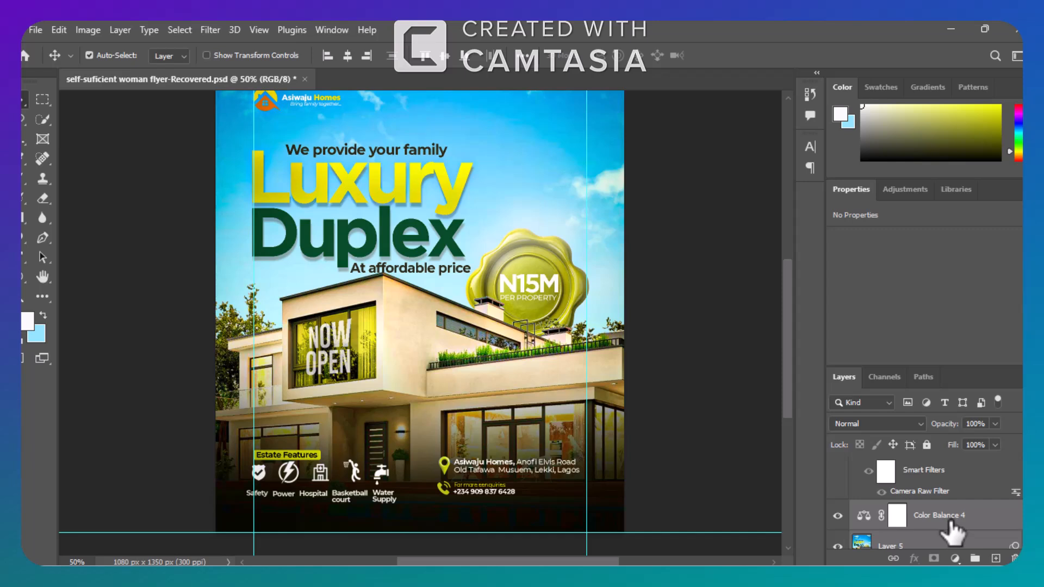
left_click_drag(952, 523, 1013, 558)
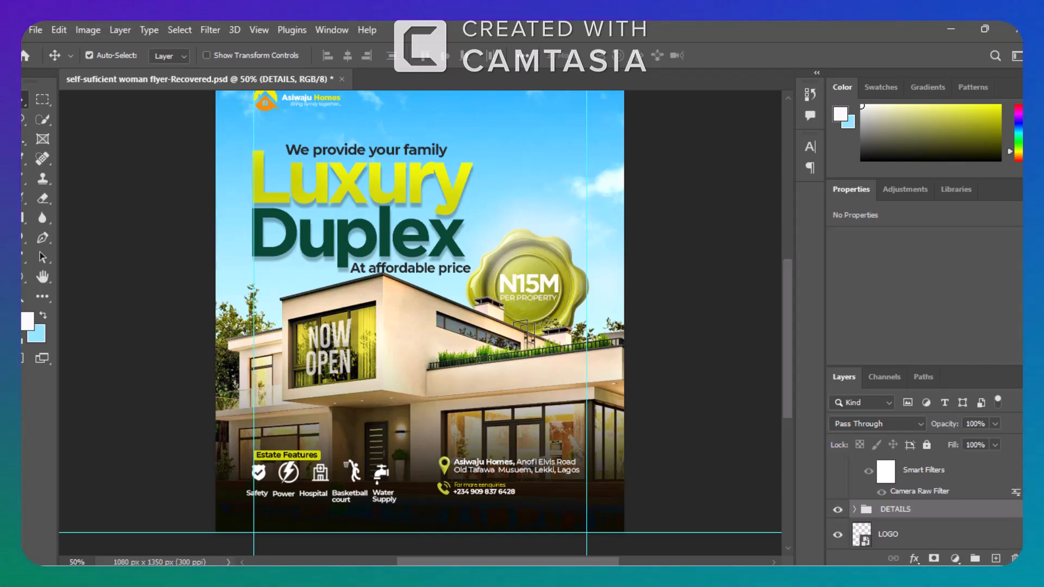
Show the filtered Layer 4 above the DETAILS group and the Color Balance 3 adjustment above it.
scroll(924, 500, "up", 2)
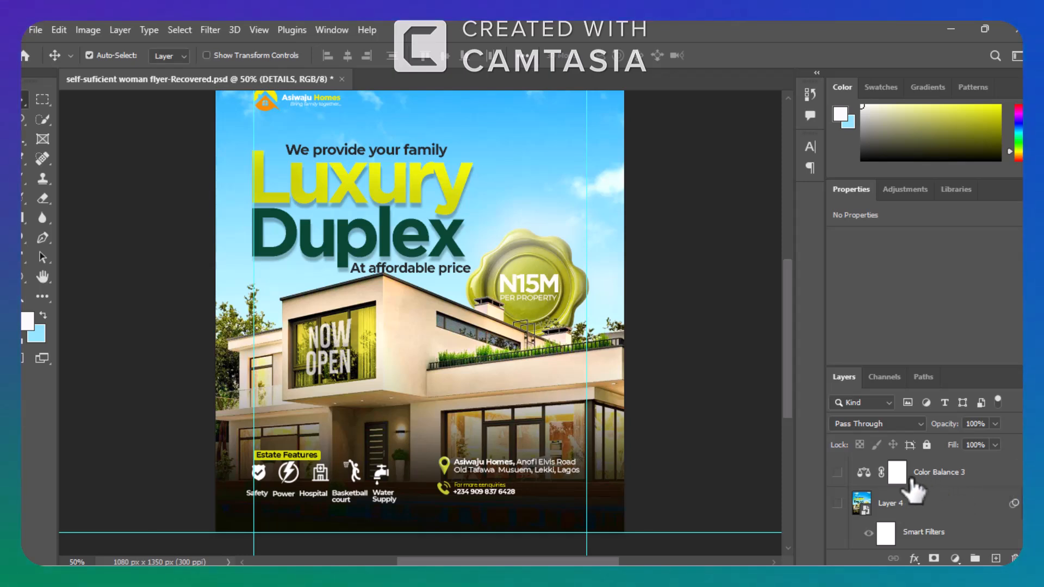
left_click(838, 503)
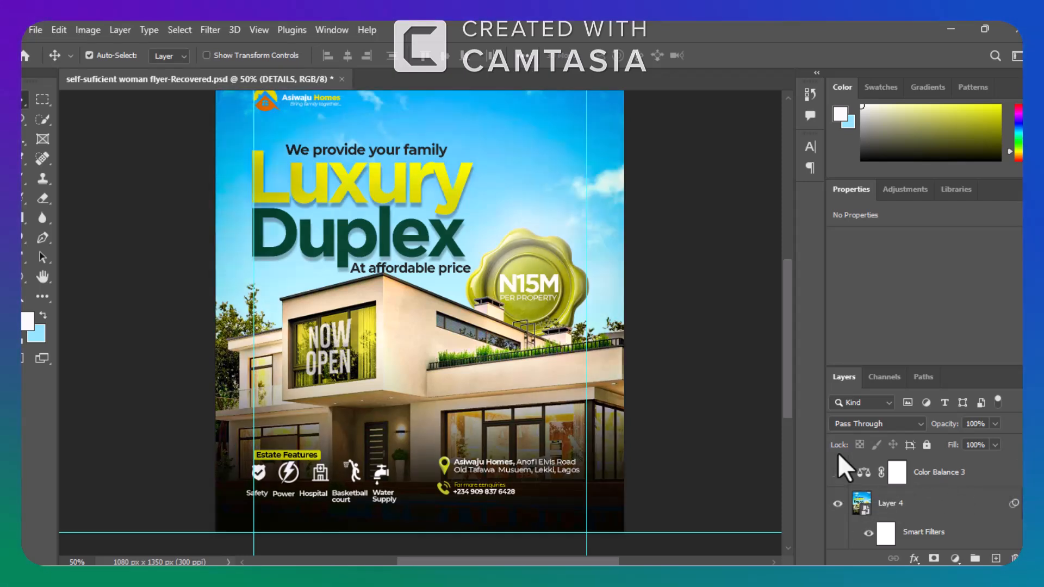
left_click(837, 472)
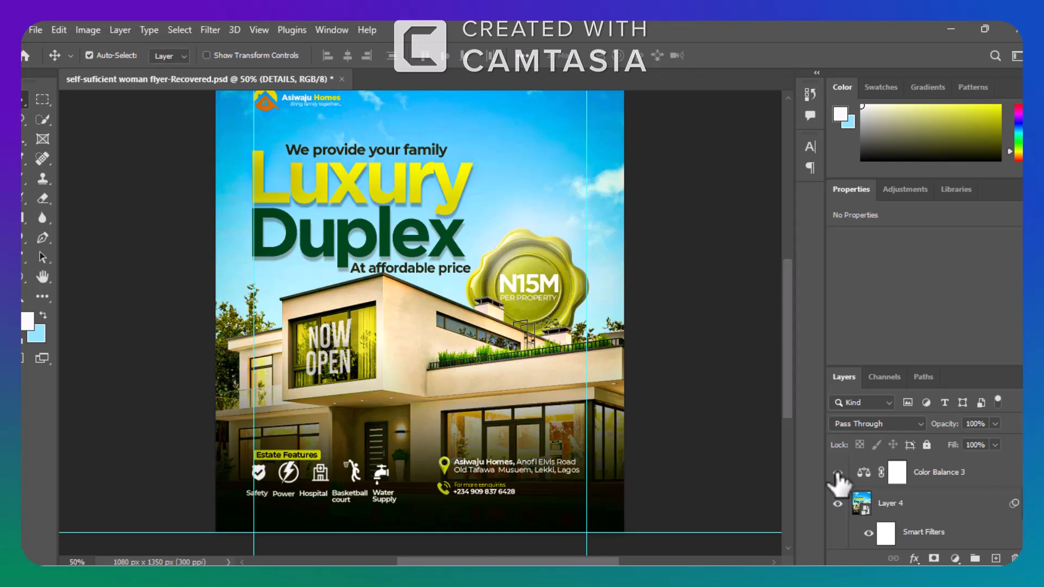